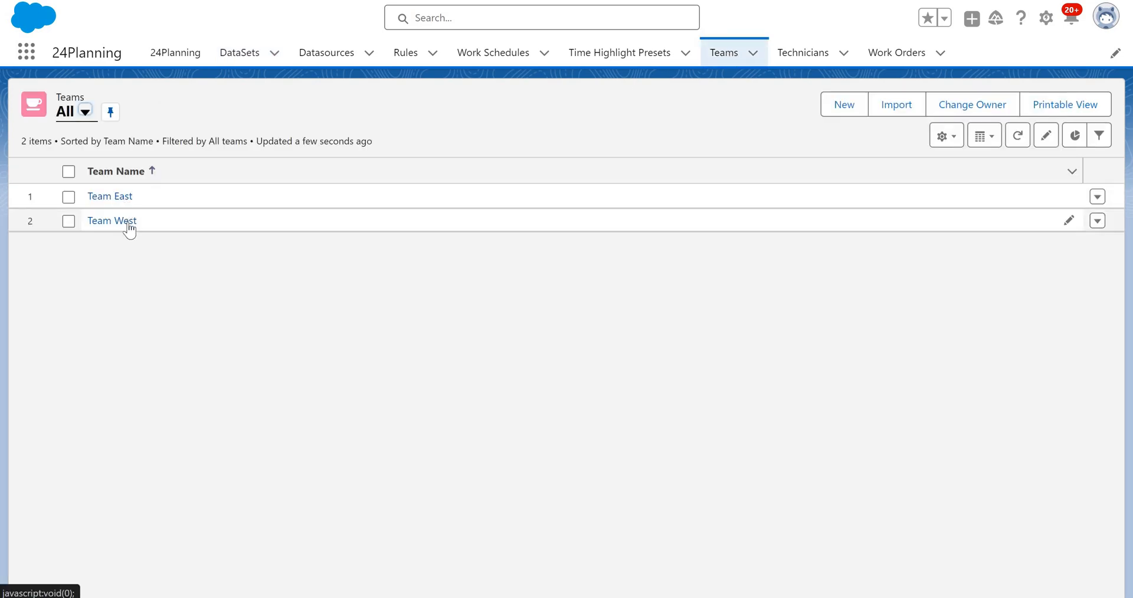
# Step: Open the Technicians list and then the Work Orders list to examine their existing records
pyautogui.click(801, 59)
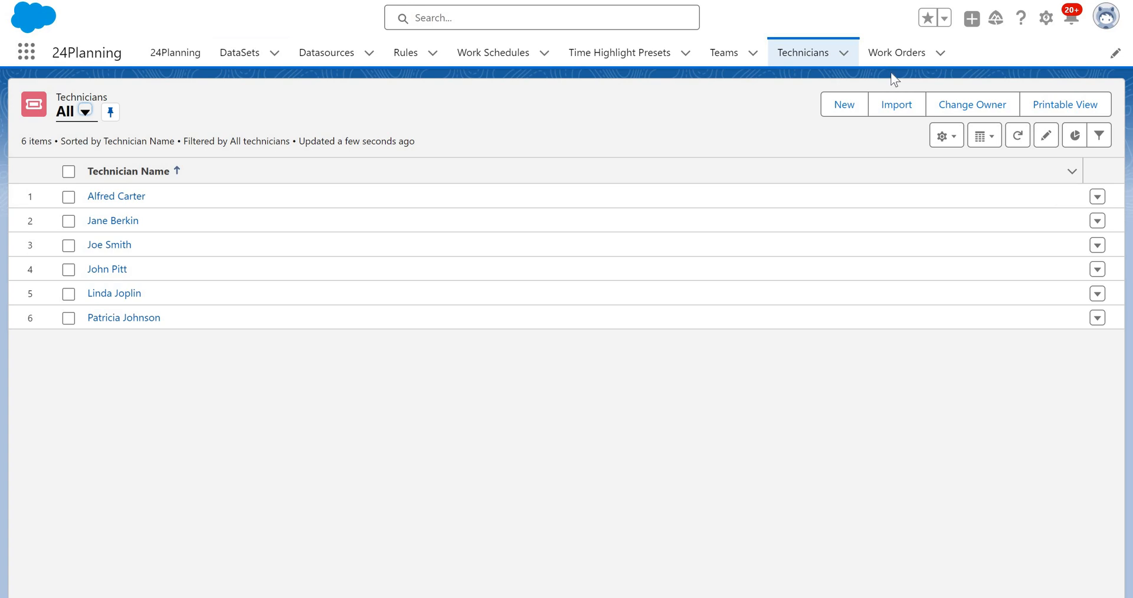
pyautogui.click(891, 55)
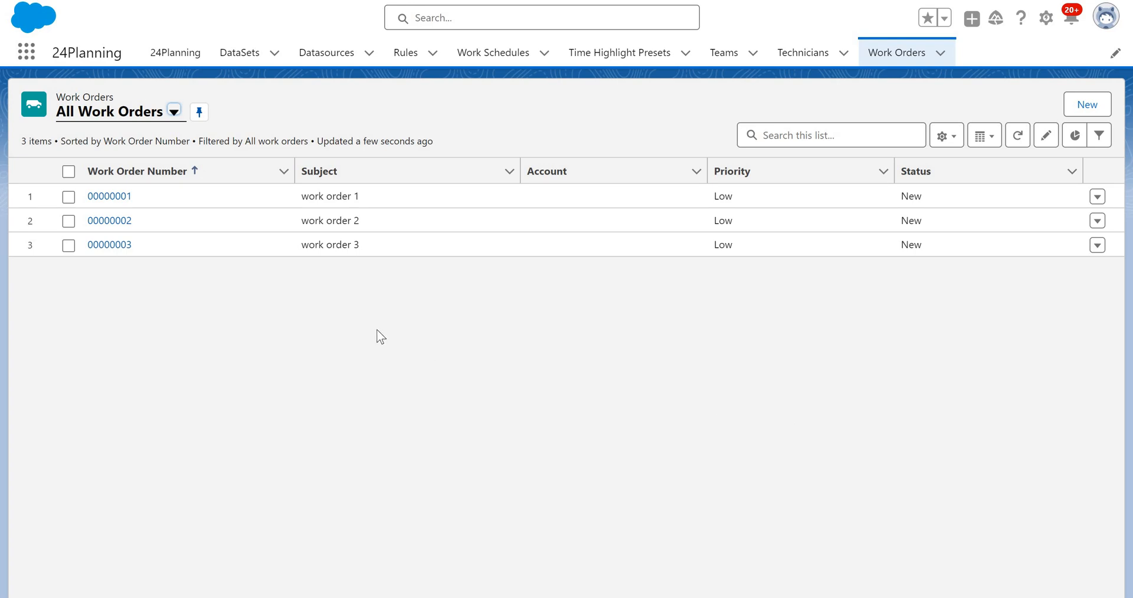
# Step: Start a new DataSet named "employee planning" with Week as its default view preset
pyautogui.click(244, 59)
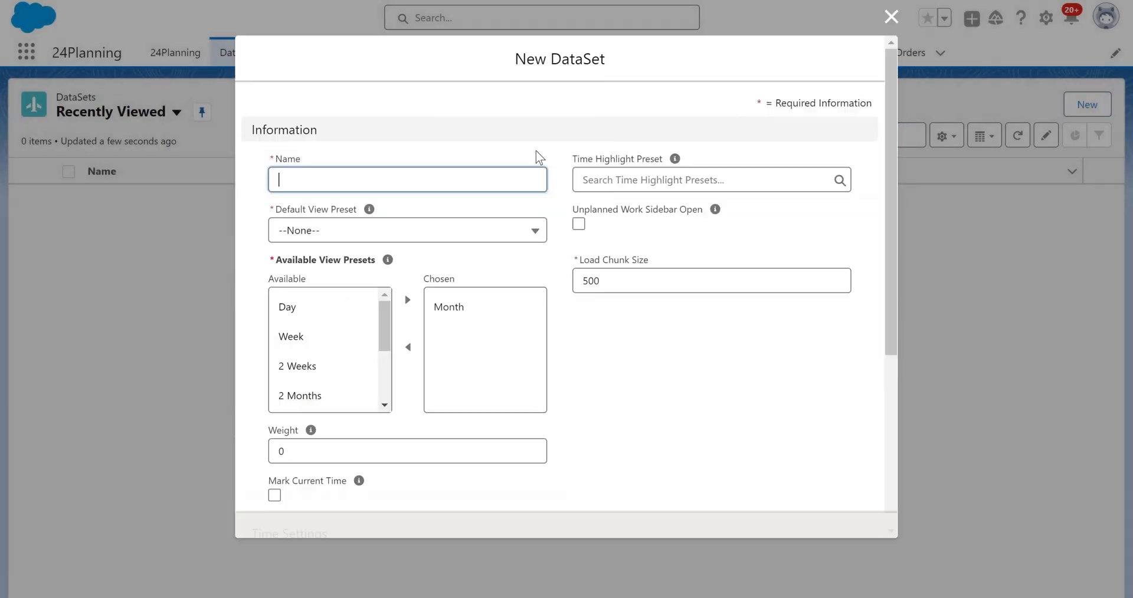
pyautogui.click(517, 186)
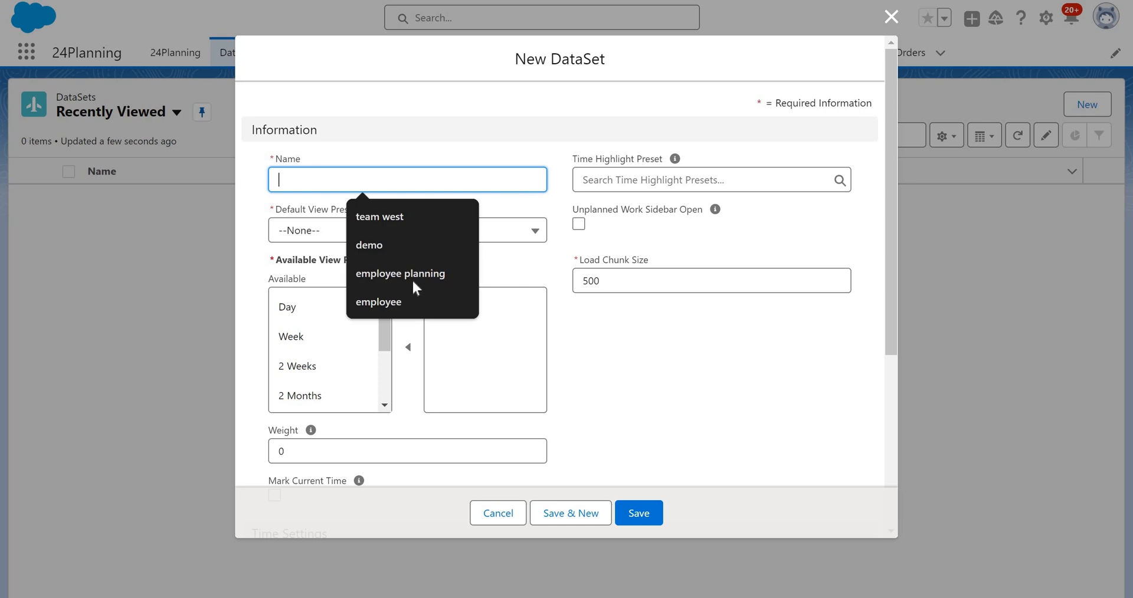
pyautogui.click(412, 275)
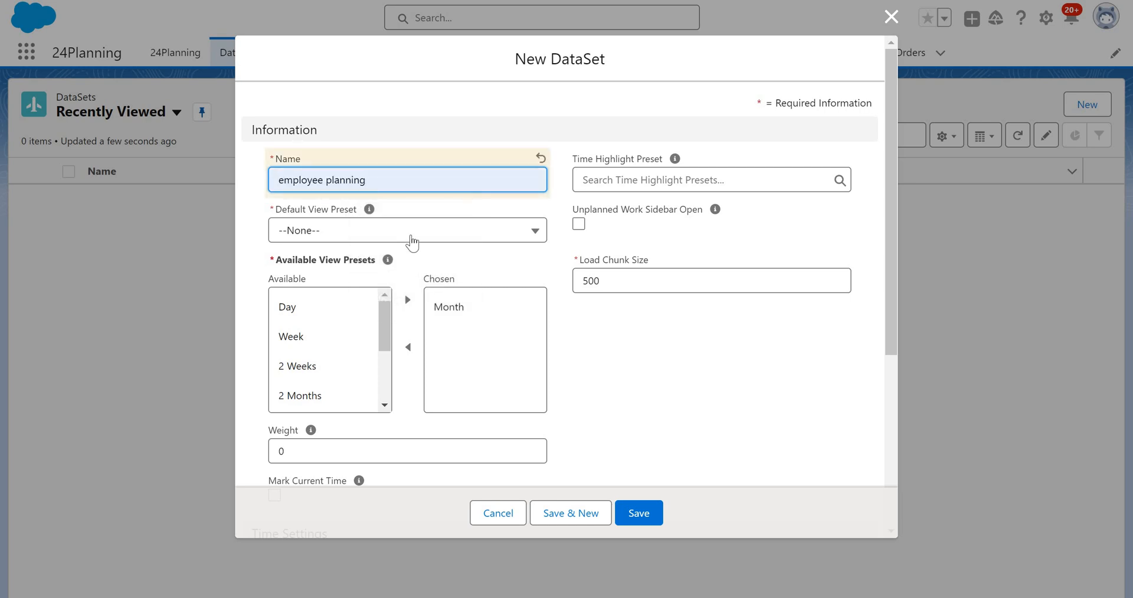
pyautogui.click(411, 242)
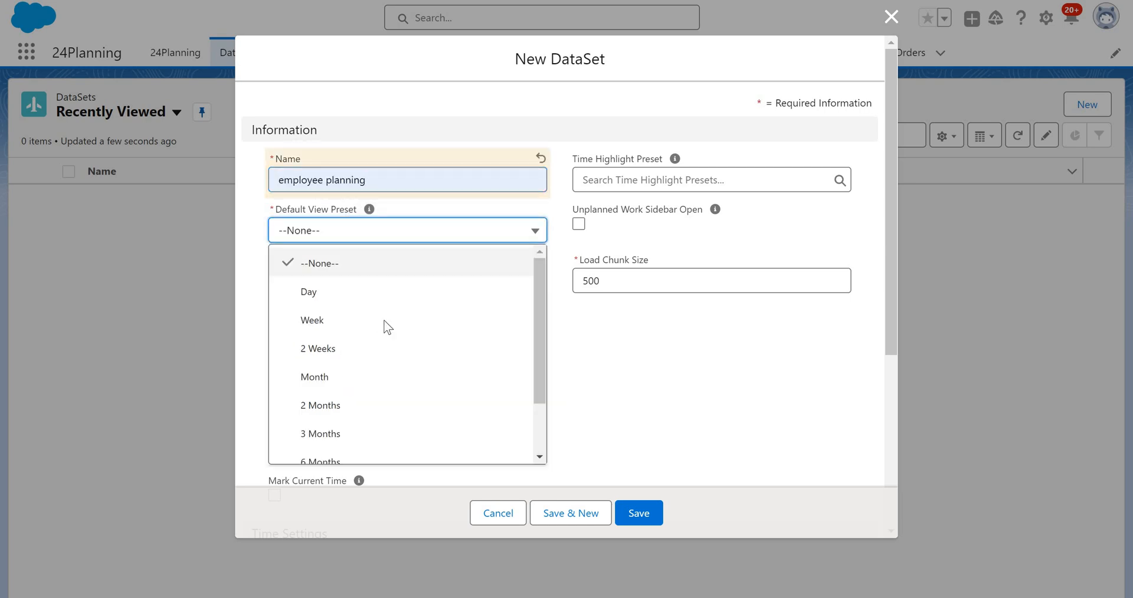
pyautogui.click(387, 327)
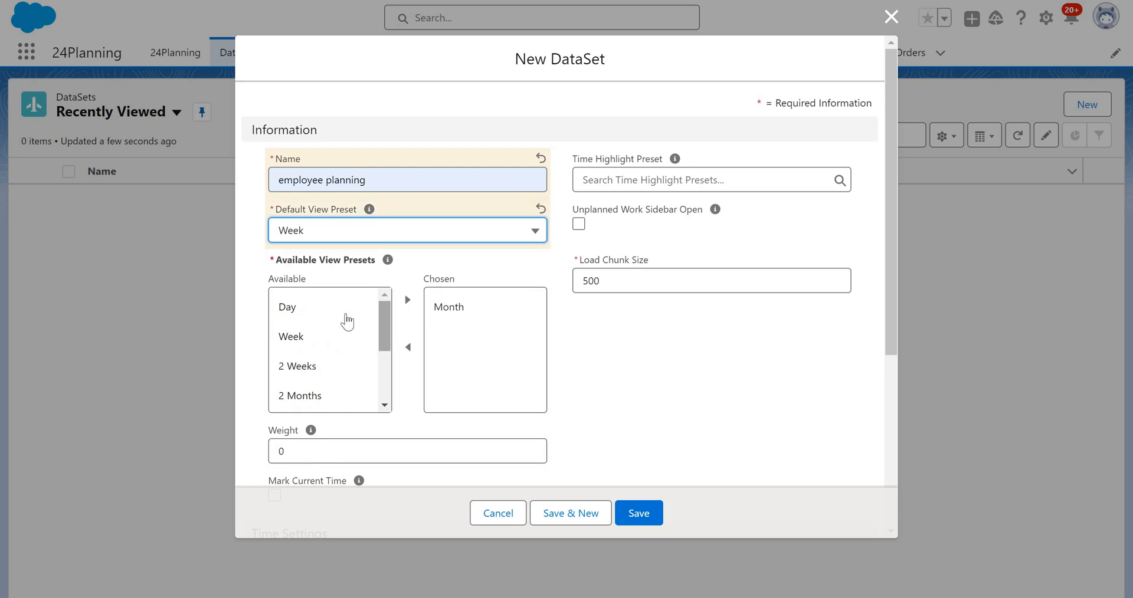
# Step: Add all remaining view presets from Day through Year, leaving out Custom Zoom, to the DataSet's chosen view presets
pyautogui.click(387, 326)
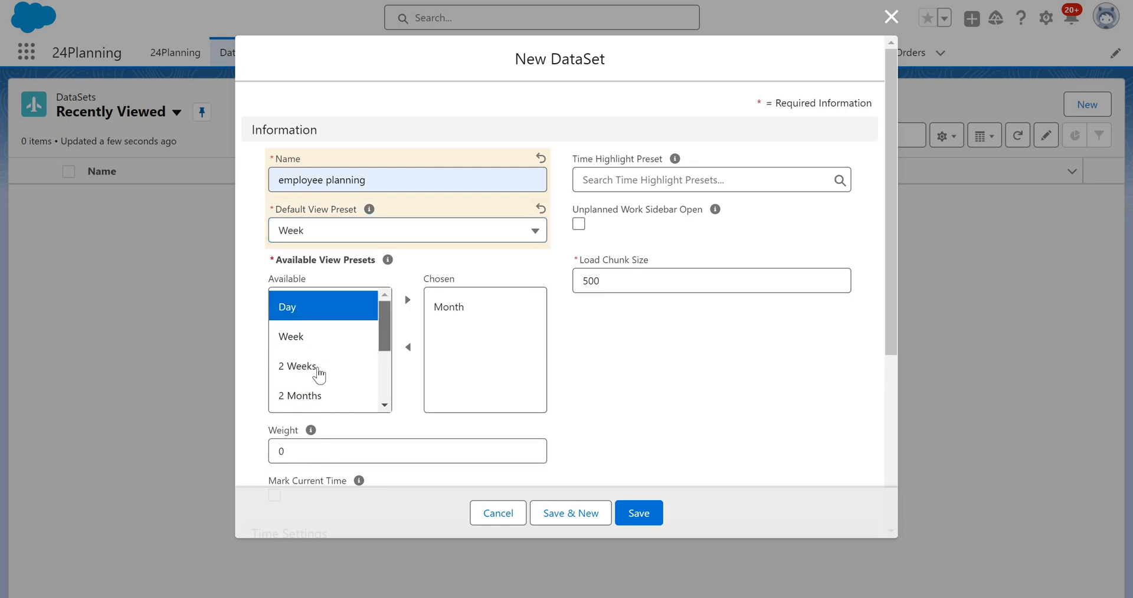
pyautogui.scroll(-2, 316, 374)
pyautogui.moveTo(316, 371); pyautogui.dragTo(407, 307)
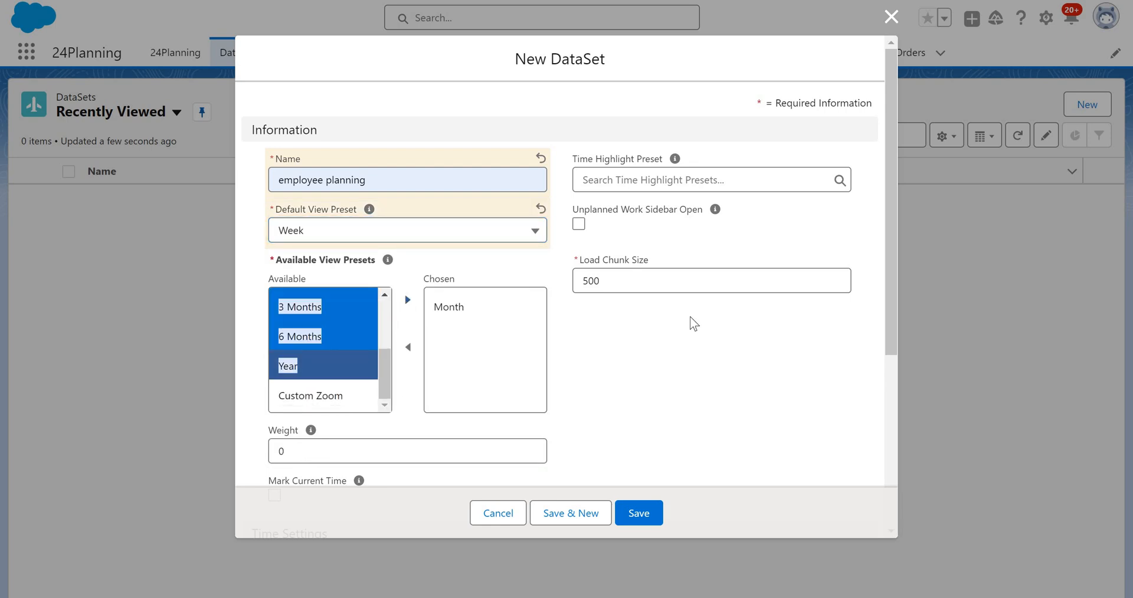
# Step: Set the DataSet's start hour to 9 and end hour to 17 in the time settings
pyautogui.moveTo(890, 325); pyautogui.dragTo(913, 516)
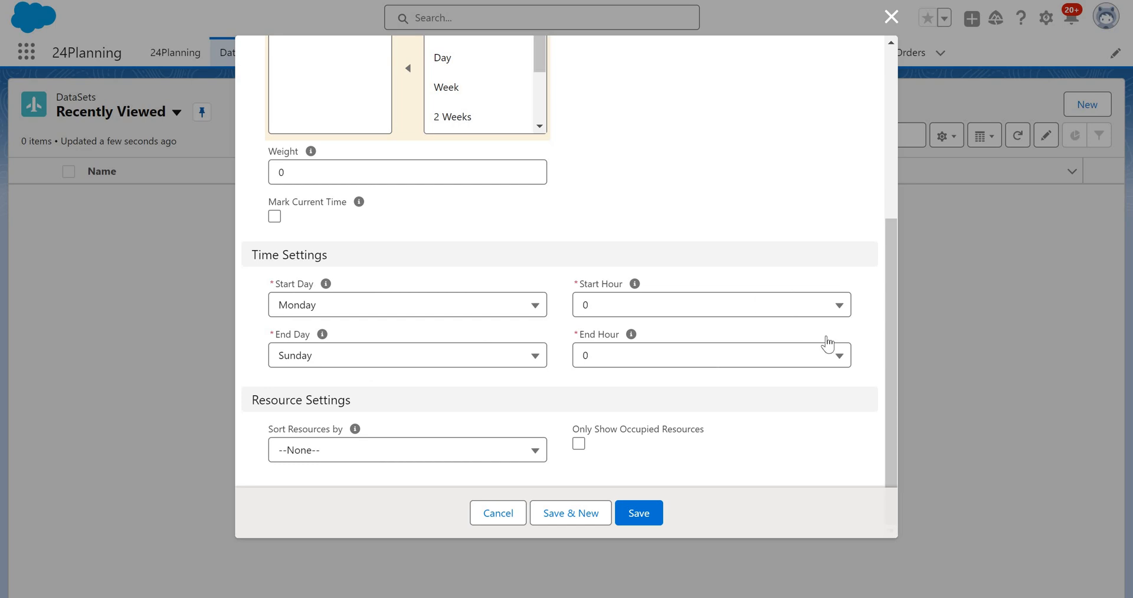
pyautogui.click(832, 305)
pyautogui.scroll(-3, 703, 461)
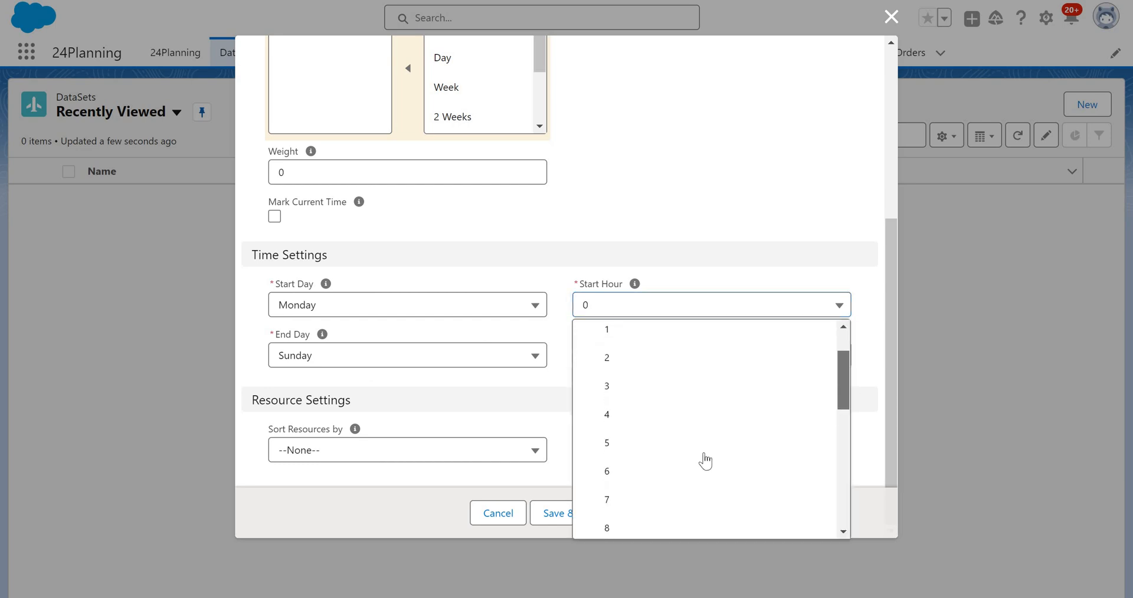
pyautogui.click(703, 460)
pyautogui.click(795, 359)
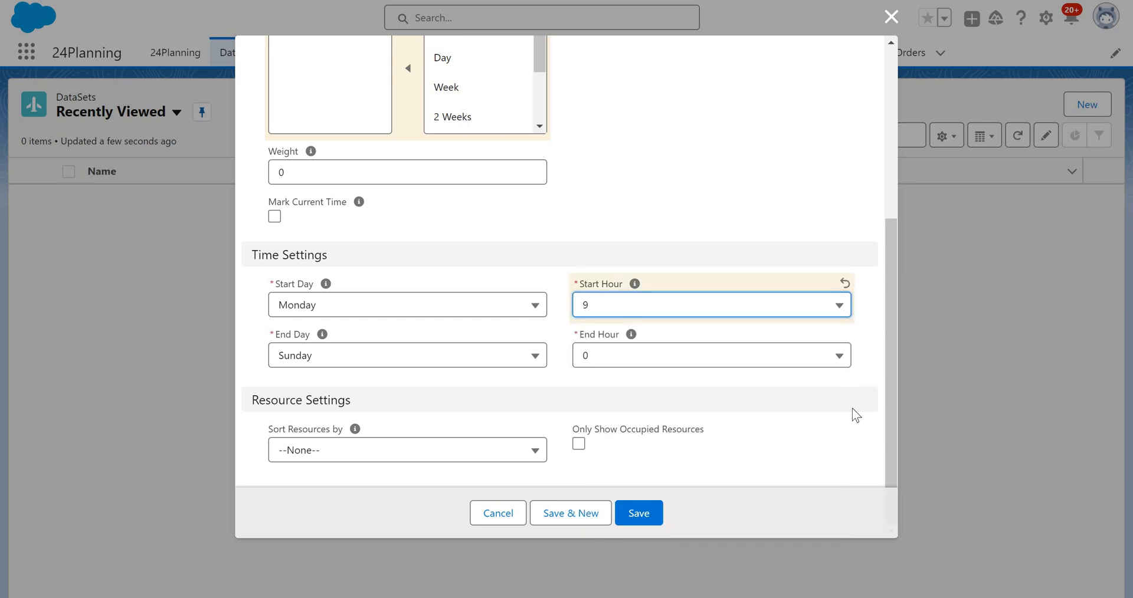
pyautogui.scroll(-5, 835, 501)
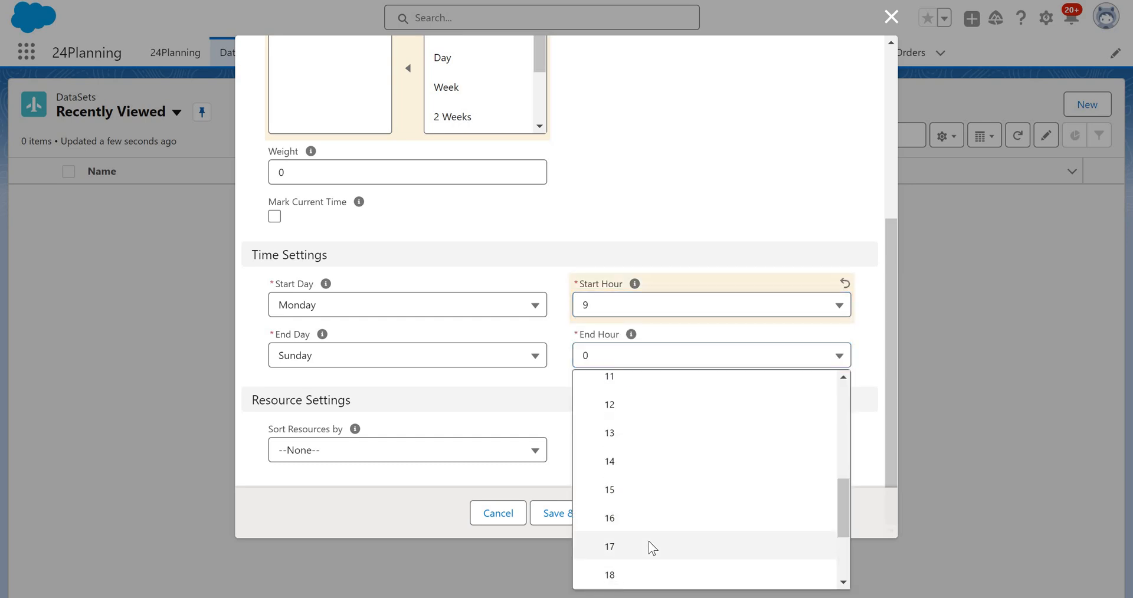
pyautogui.click(602, 540)
# Step: Sort the DataSet's resources by DataSource & Alfabet and save the DataSet
pyautogui.click(454, 459)
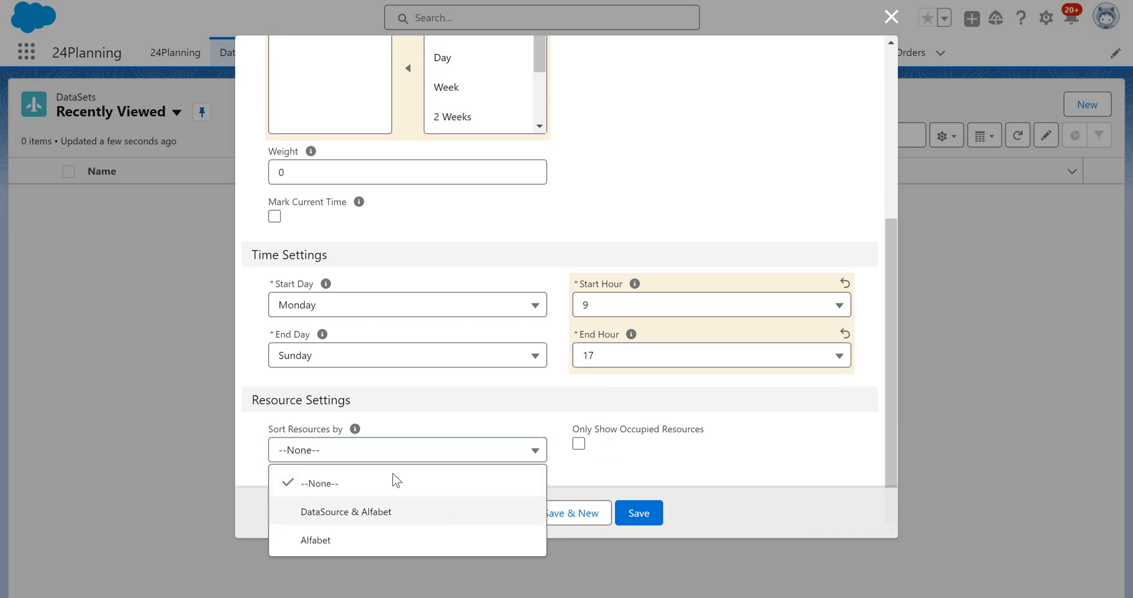
pyautogui.click(447, 512)
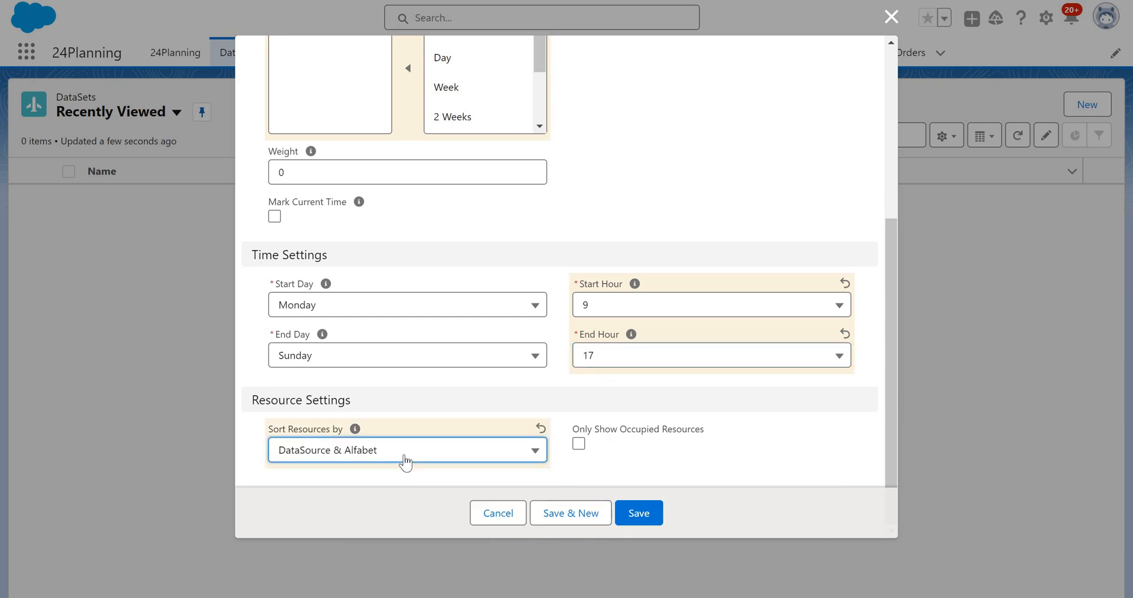
pyautogui.click(641, 513)
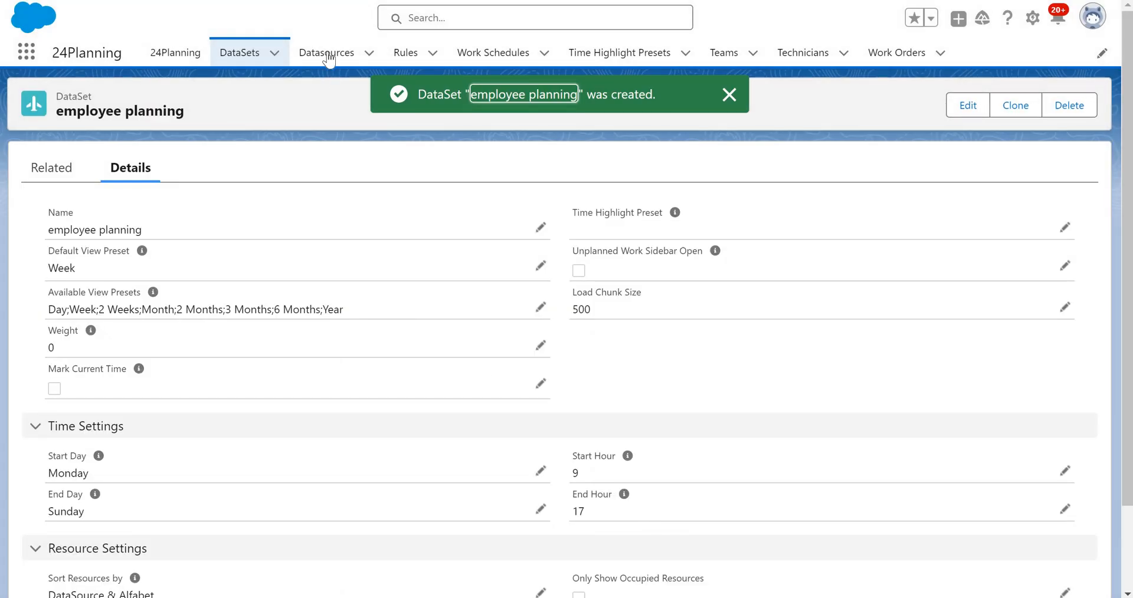
# Step: Start a new datasource and name it "team east"
pyautogui.click(328, 55)
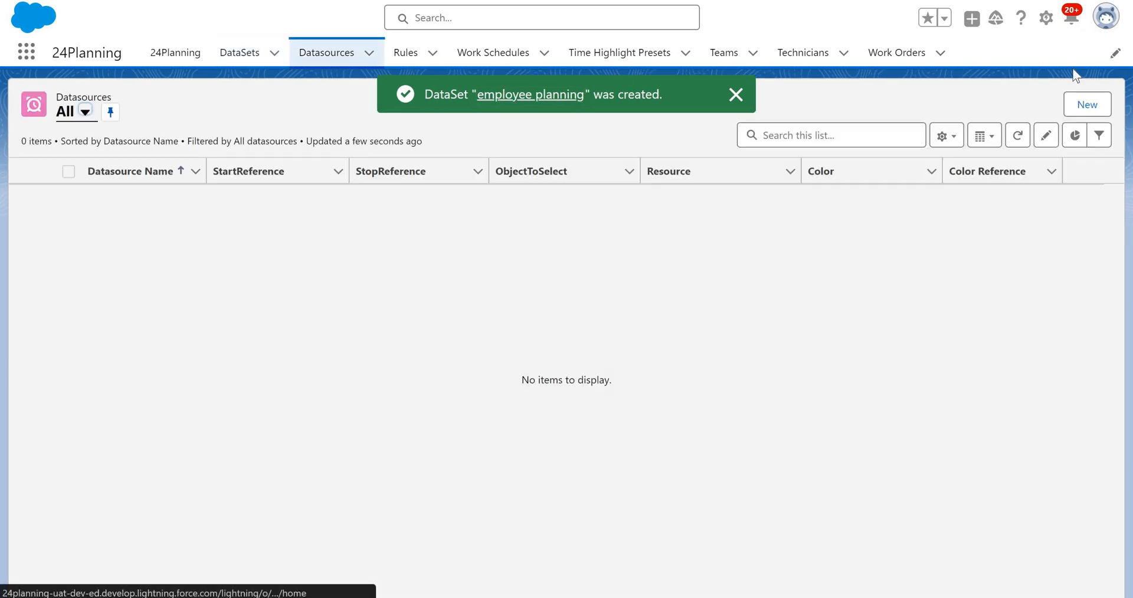
pyautogui.click(1098, 108)
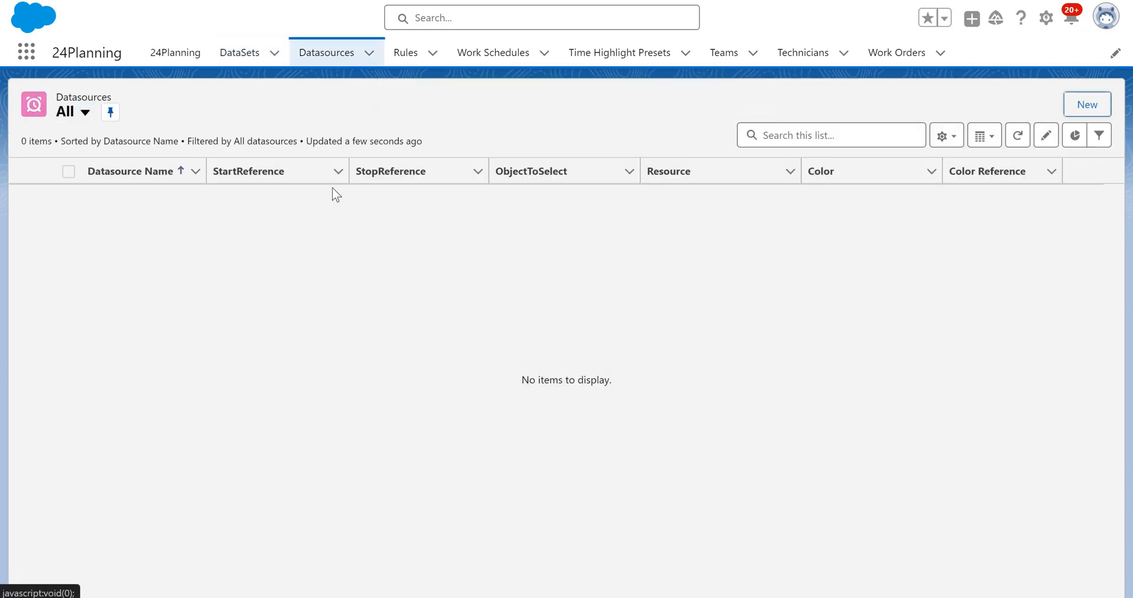
pyautogui.click(293, 218)
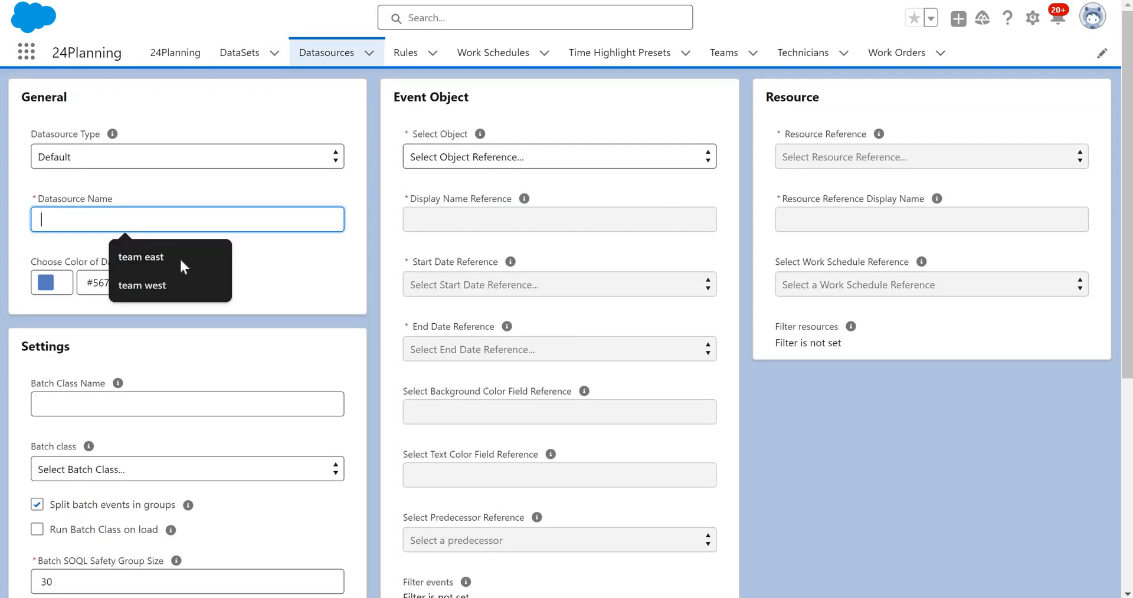
pyautogui.click(179, 258)
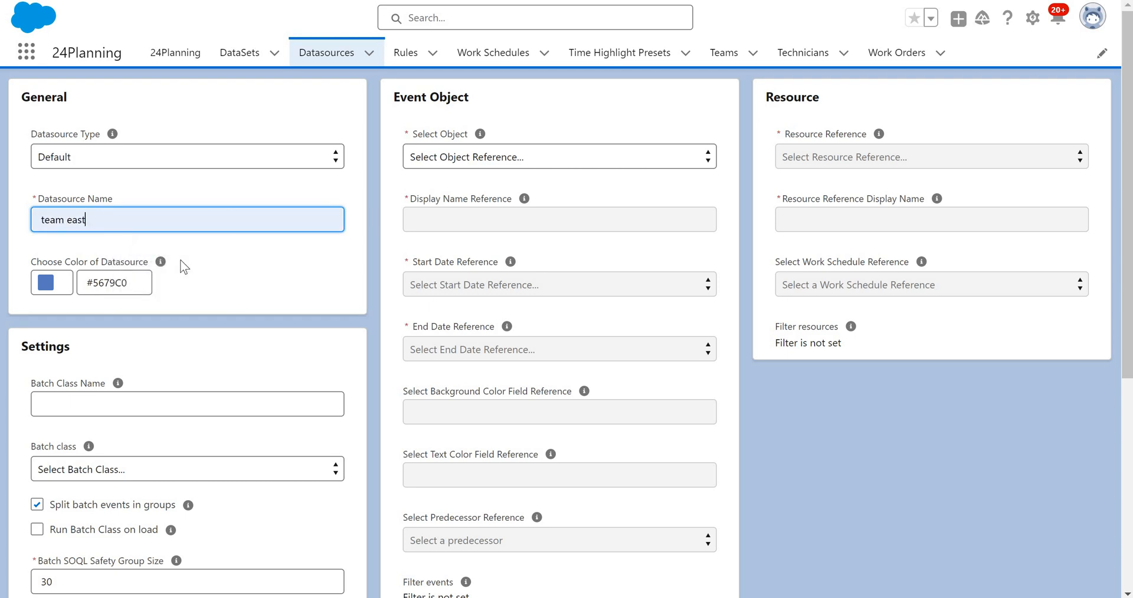
# Step: Choose Work Order as the event object of the team east datasource
pyautogui.click(511, 163)
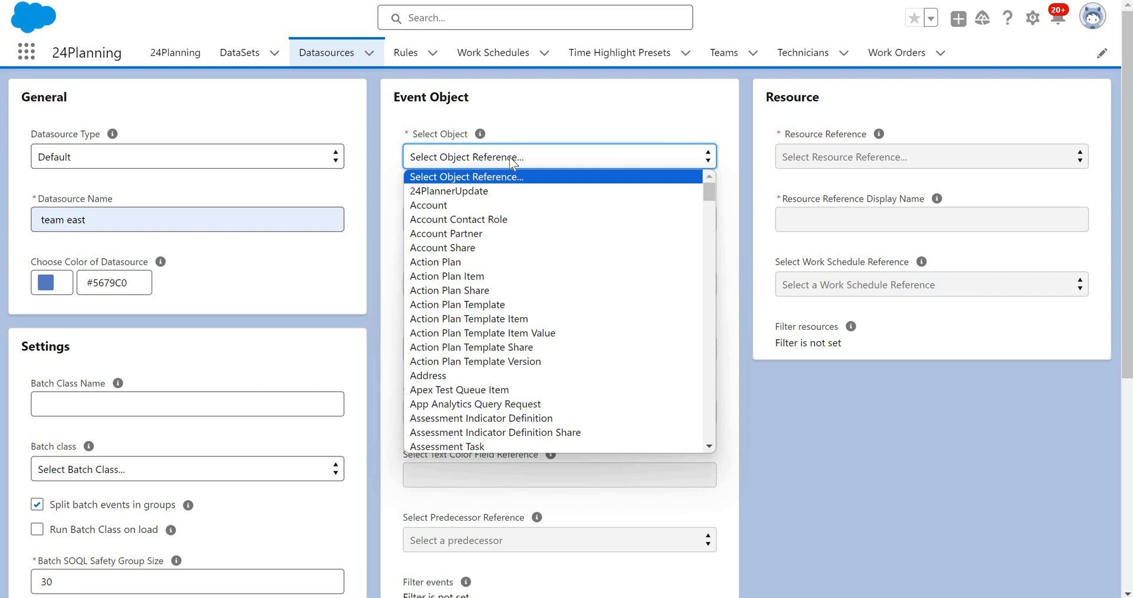
pyautogui.press('w')
pyautogui.press('o')
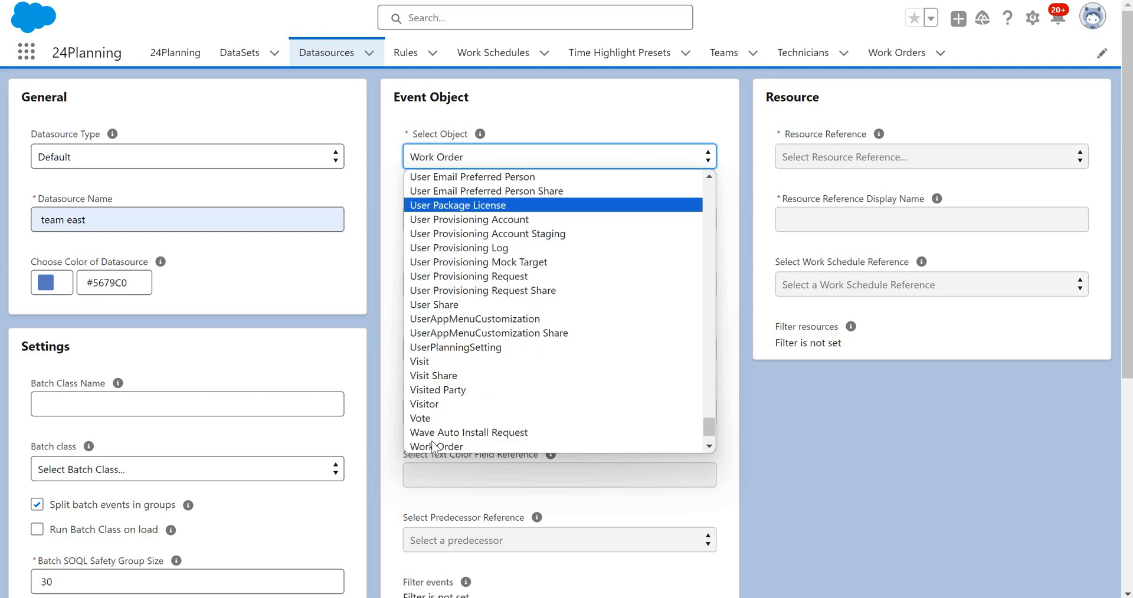
pyautogui.press('Return')
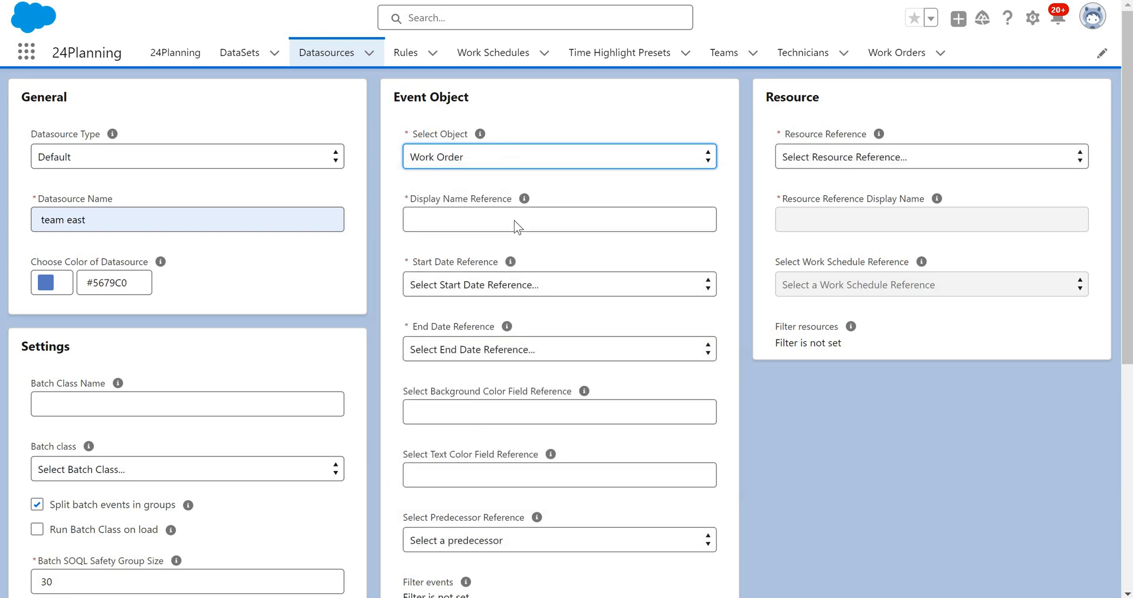
# Step: Insert the Work Order field Subject as the event object's display name reference
pyautogui.click(515, 222)
pyautogui.click(404, 288)
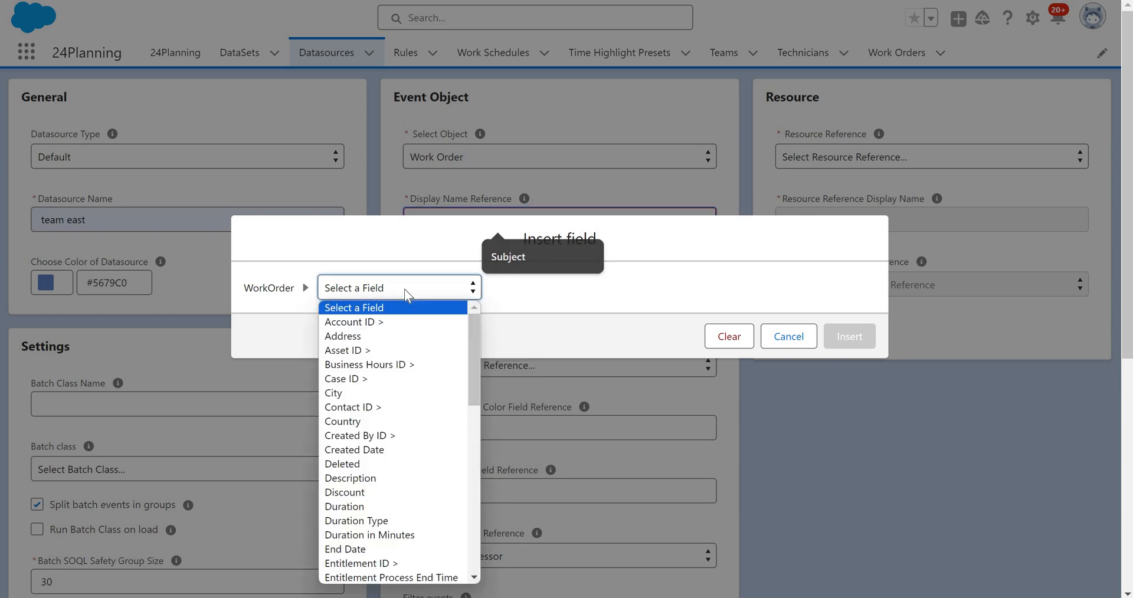
pyautogui.press('s')
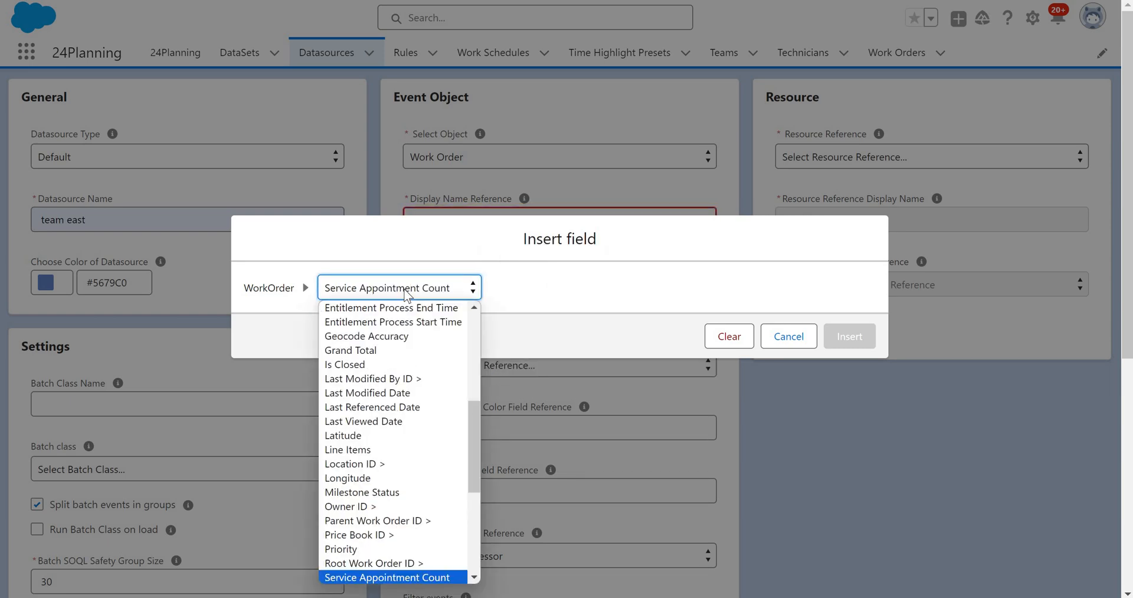
pyautogui.click(403, 289)
pyautogui.click(403, 289)
pyautogui.click(403, 289)
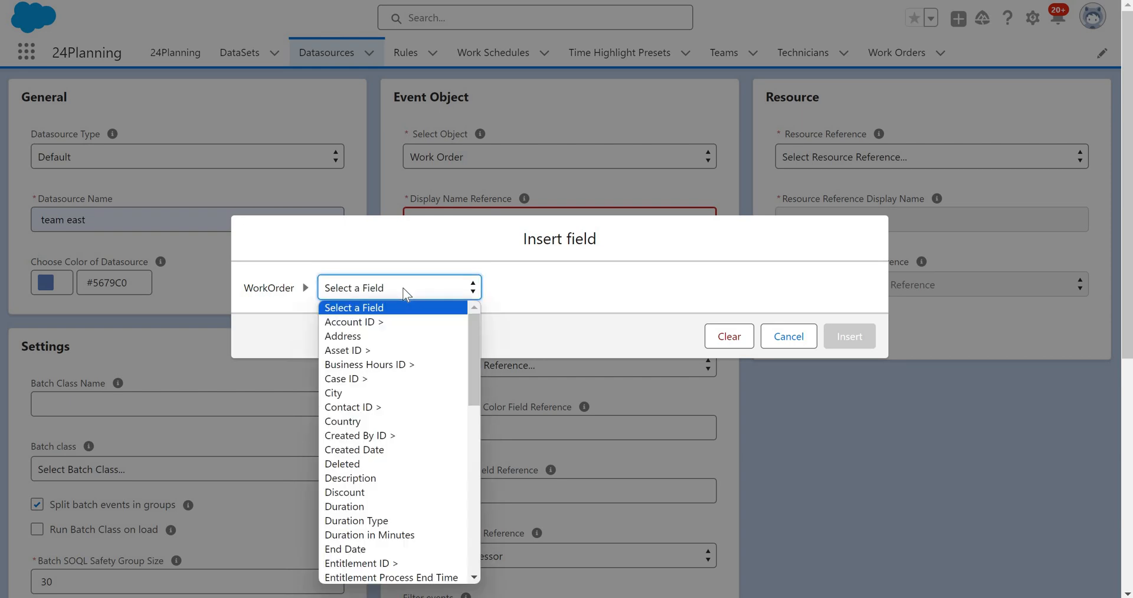
pyautogui.press('s')
pyautogui.press('u')
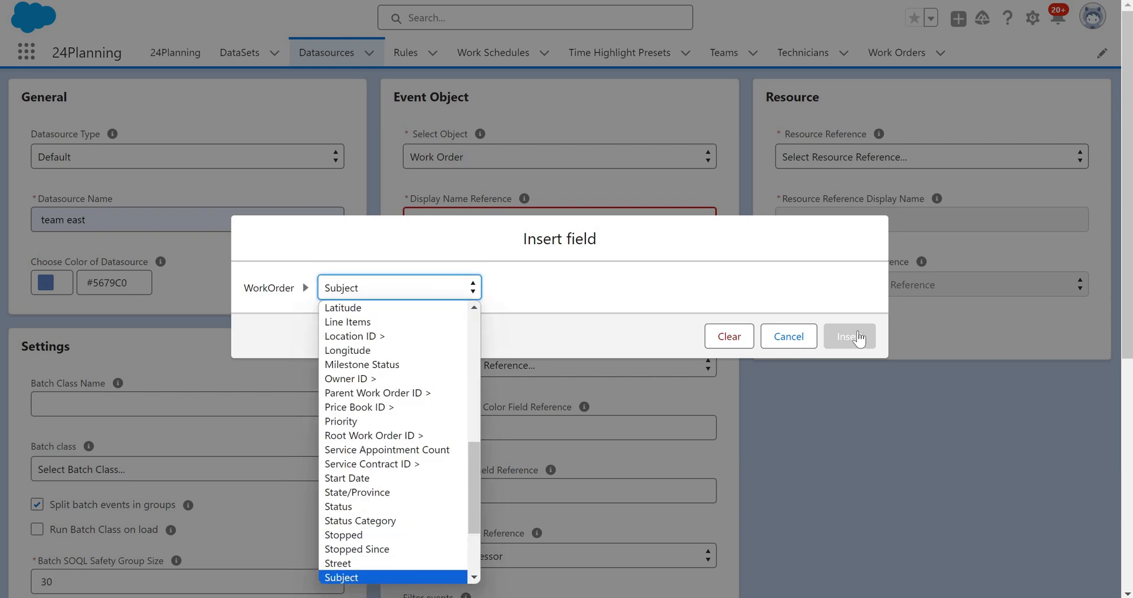
pyautogui.click(857, 337)
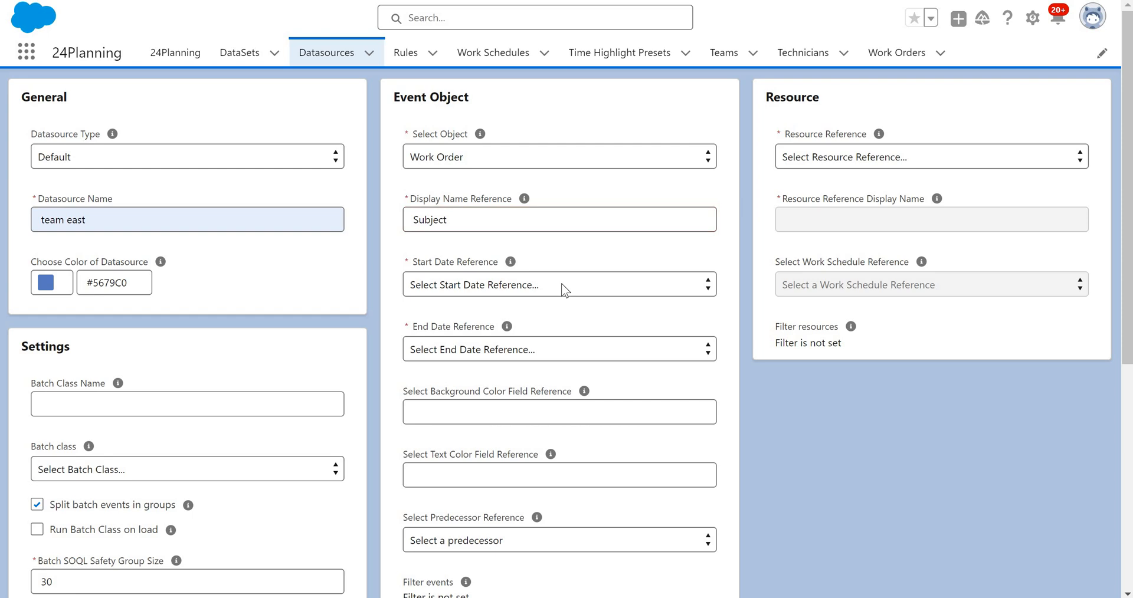
# Step: Set the event object's start date reference to Start Date and its end date reference to End Date
pyautogui.click(561, 285)
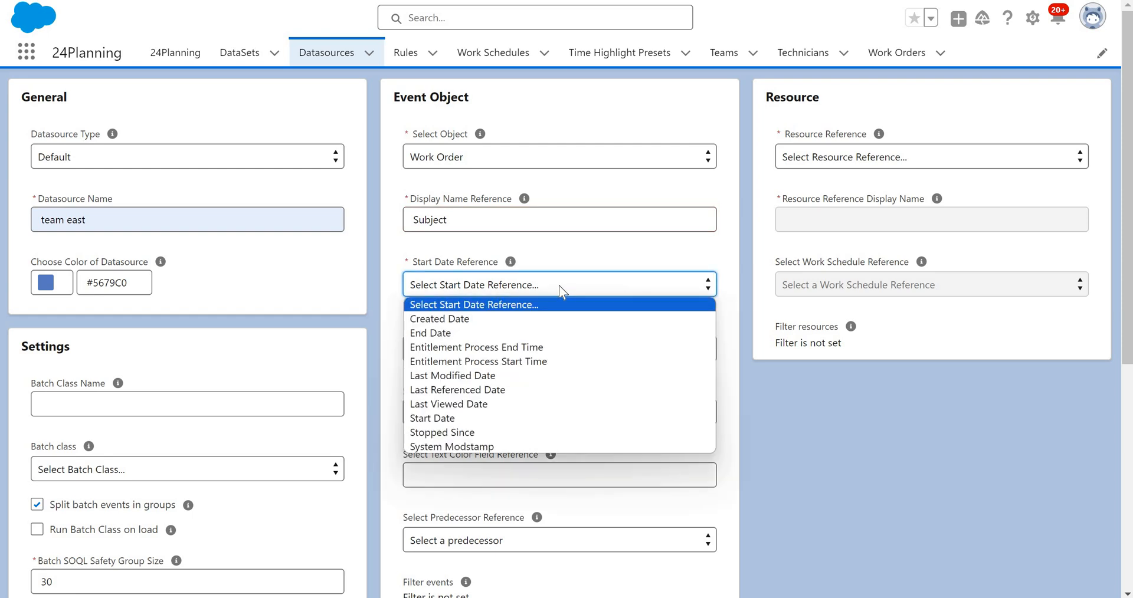
pyautogui.press('s')
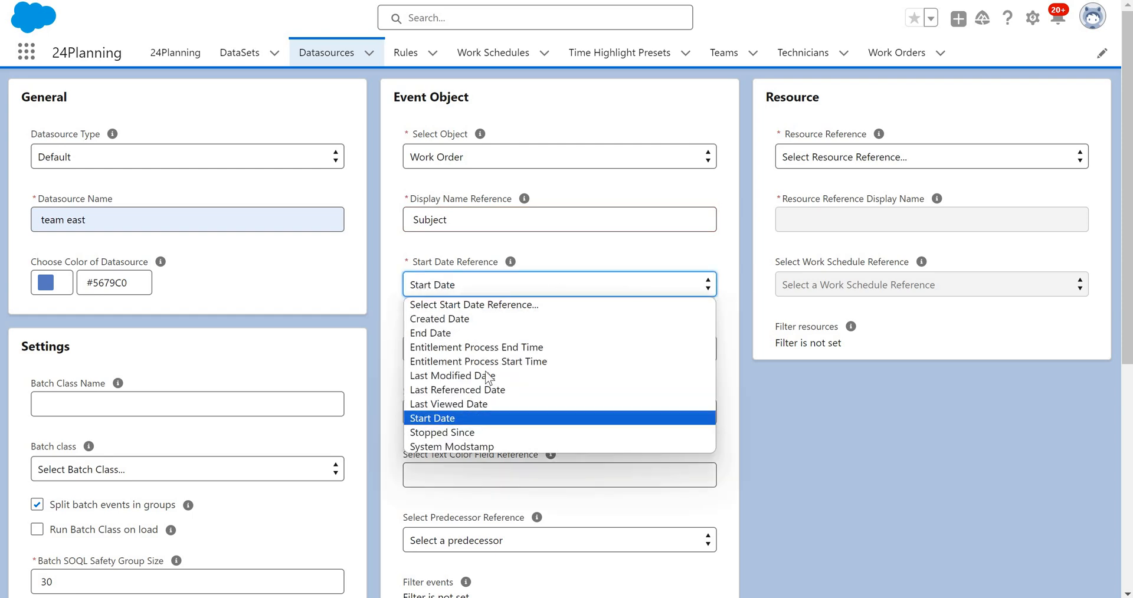
pyautogui.press('Return')
pyautogui.click(482, 350)
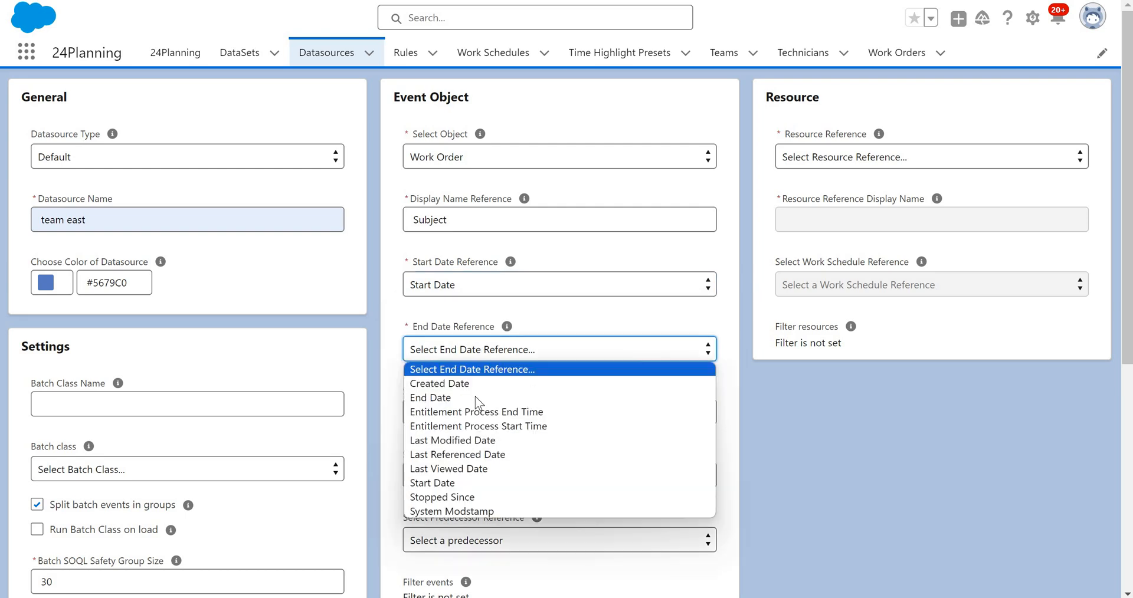
pyautogui.press('Down')
pyautogui.press('Down')
pyautogui.press('Return')
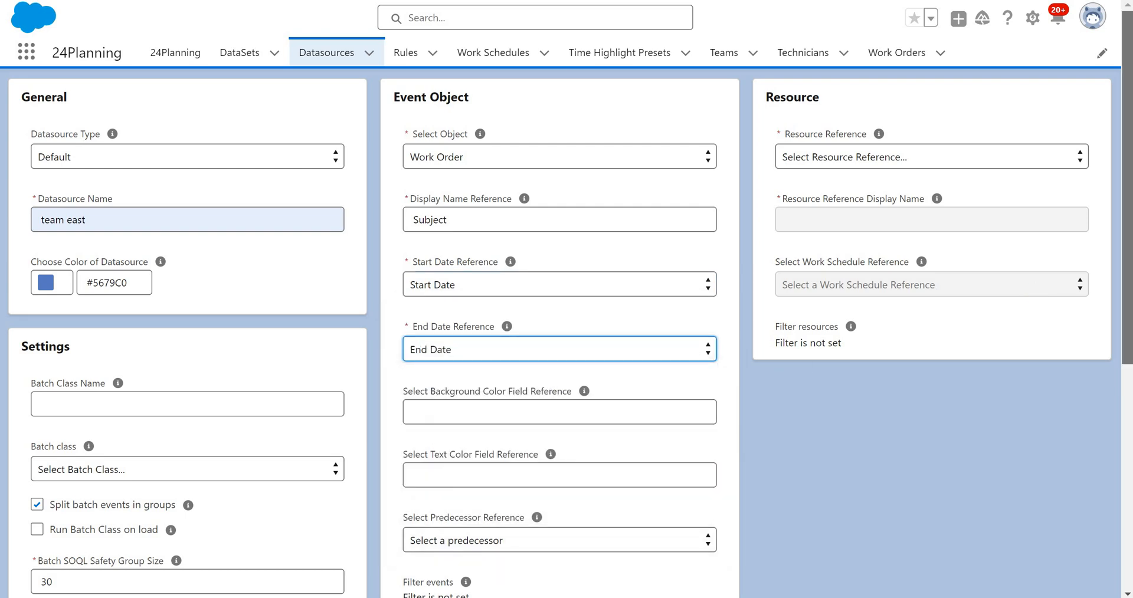
# Step: Set the datasource's resource reference to Technician
pyautogui.scroll(-2, 1096, 310)
pyautogui.scroll(2, 1097, 311)
pyautogui.click(891, 157)
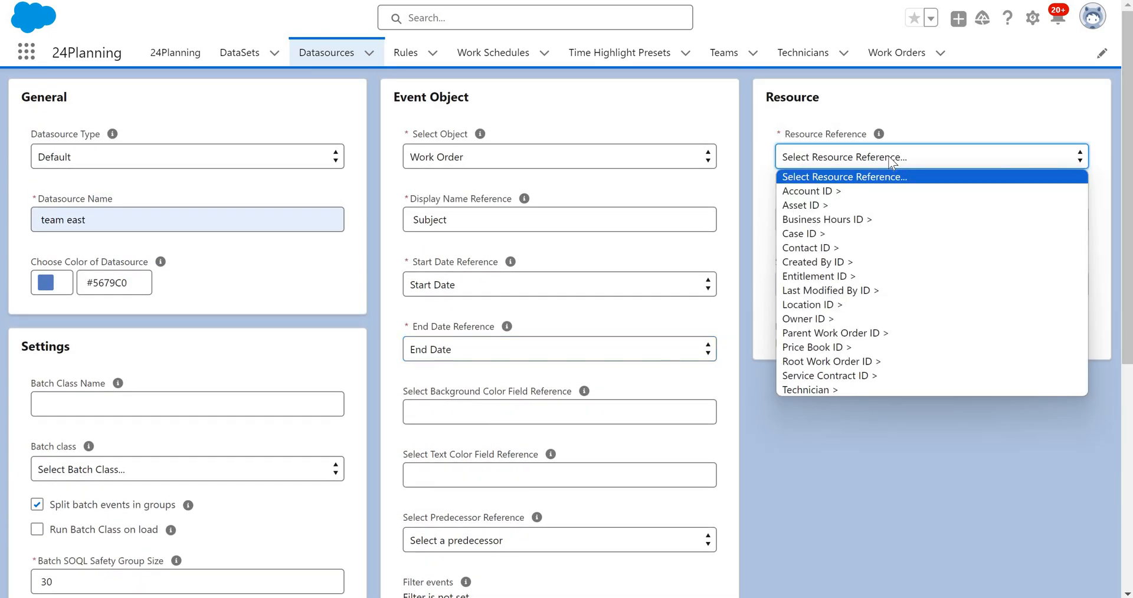
pyautogui.press('t')
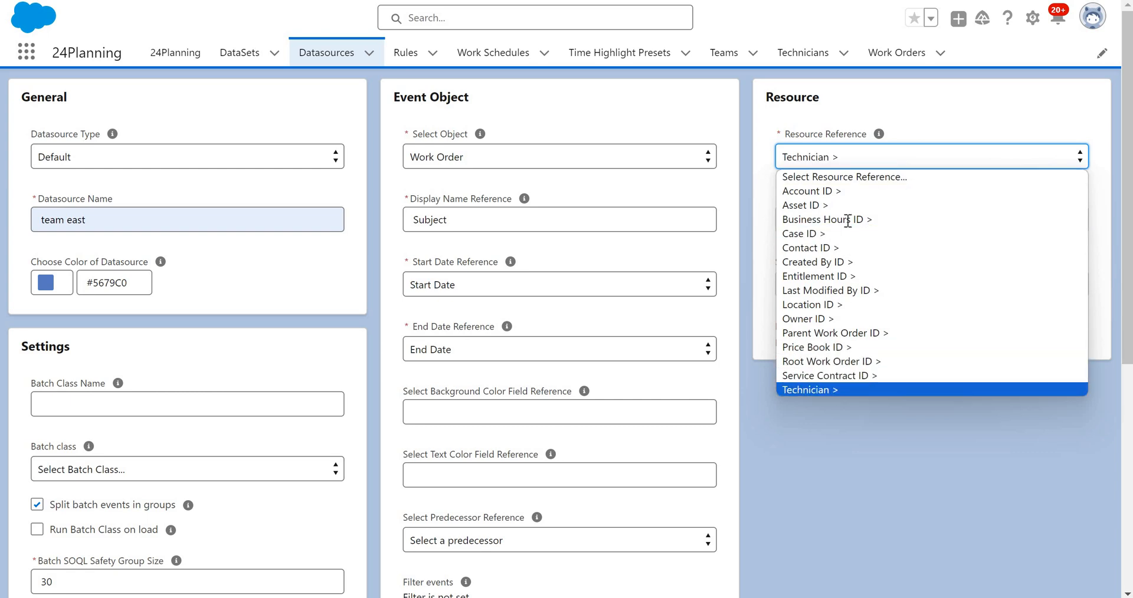
pyautogui.press('Return')
# Step: Insert the Technician Name field as the resource reference display name
pyautogui.press('Tab')
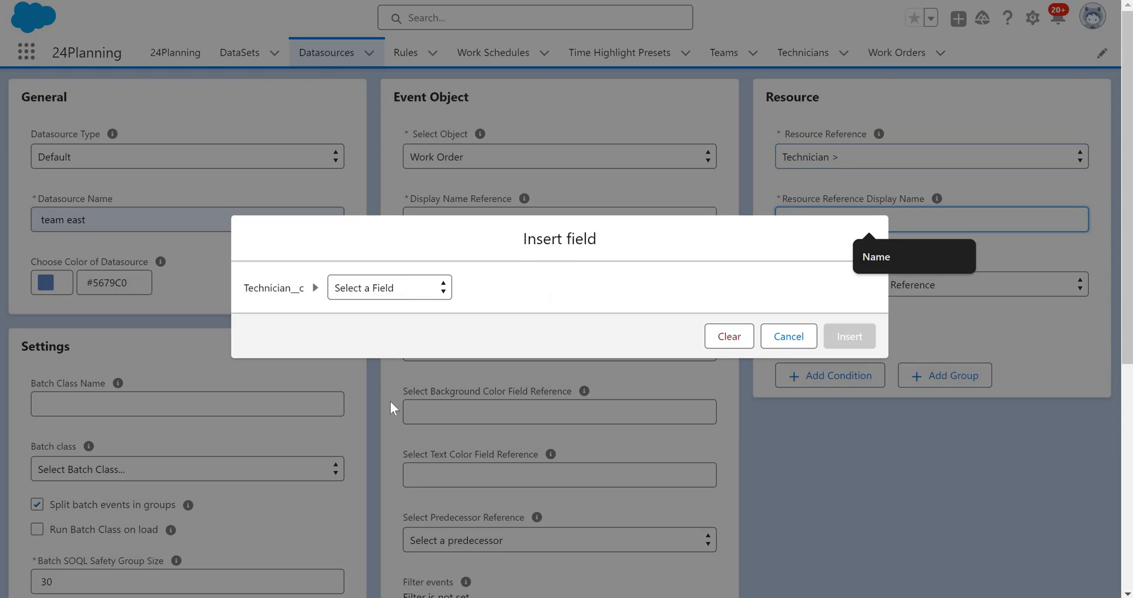
pyautogui.click(390, 287)
pyautogui.click(377, 478)
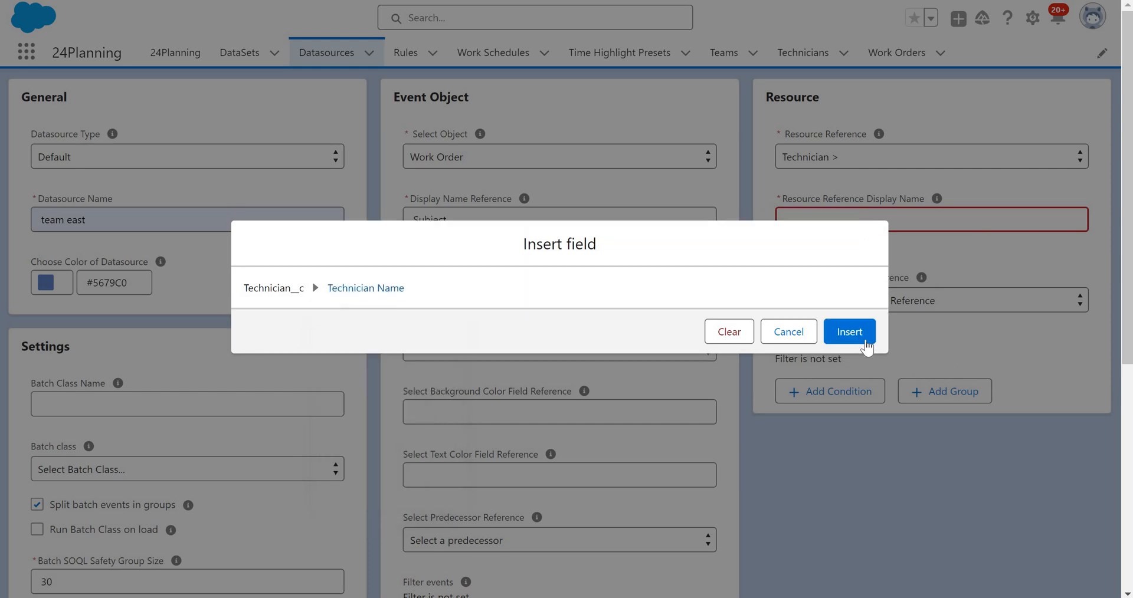
pyautogui.click(850, 332)
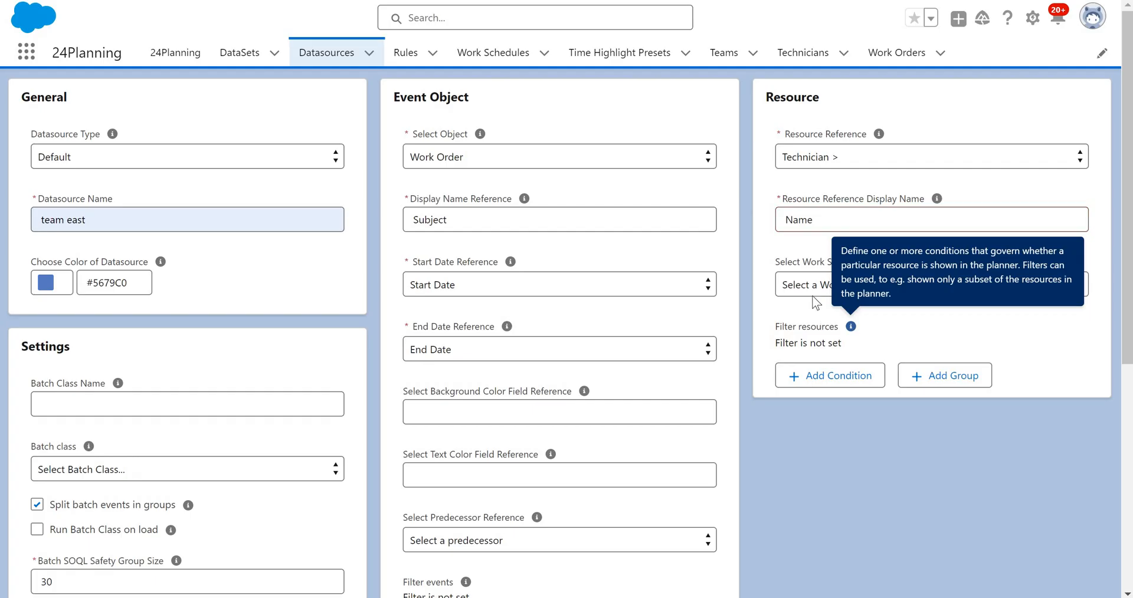
# Step: Add a resource filter condition on the technician's Team > Team Name field
pyautogui.click(830, 376)
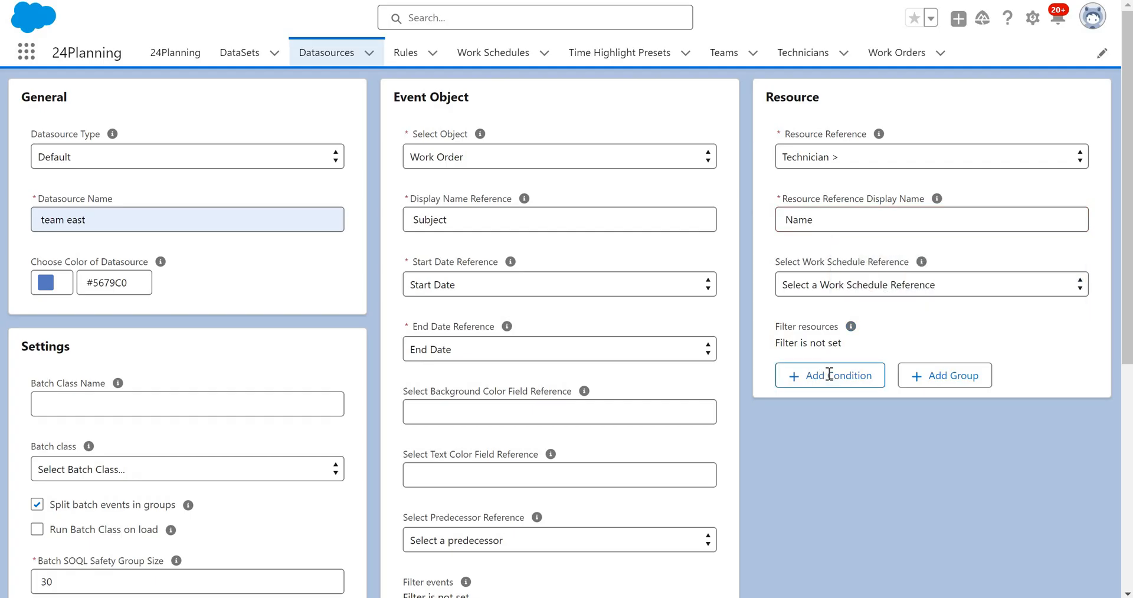
pyautogui.click(828, 367)
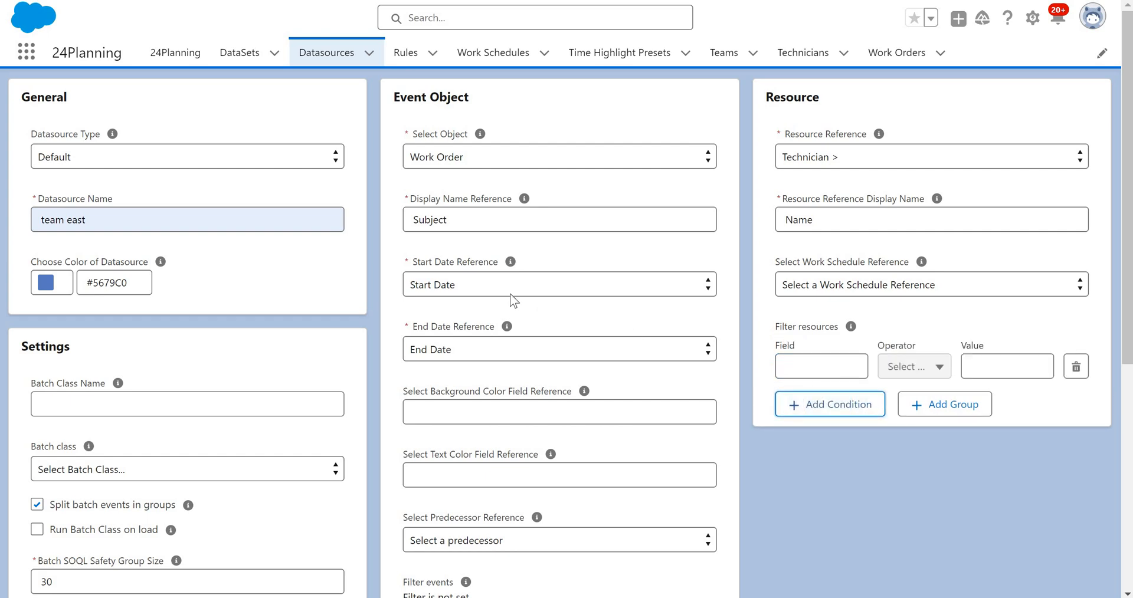
pyautogui.click(384, 289)
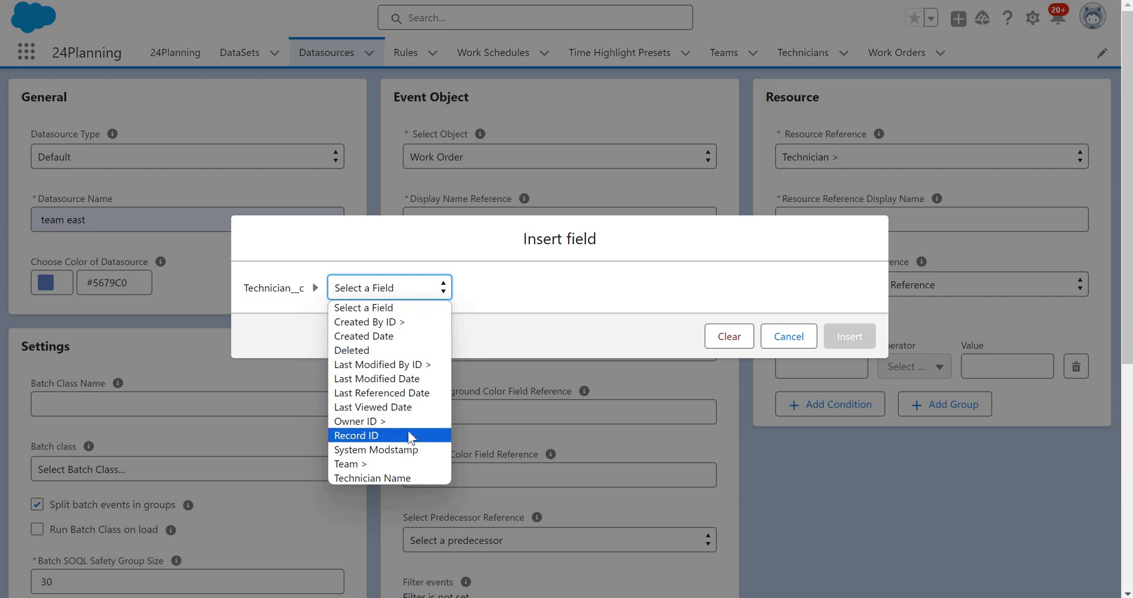
pyautogui.click(403, 464)
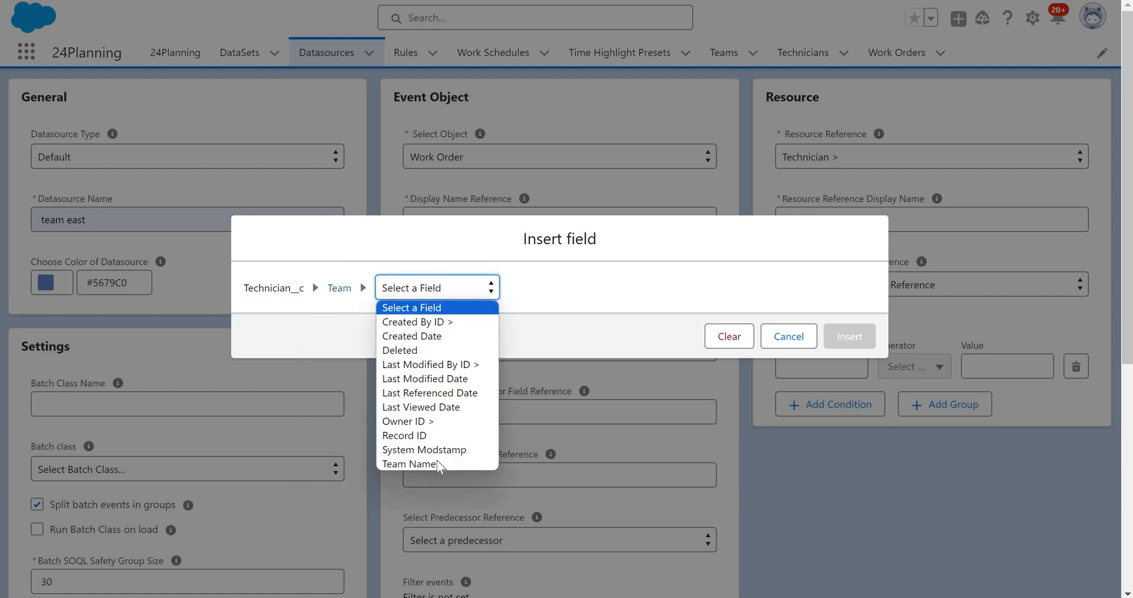
pyautogui.click(438, 465)
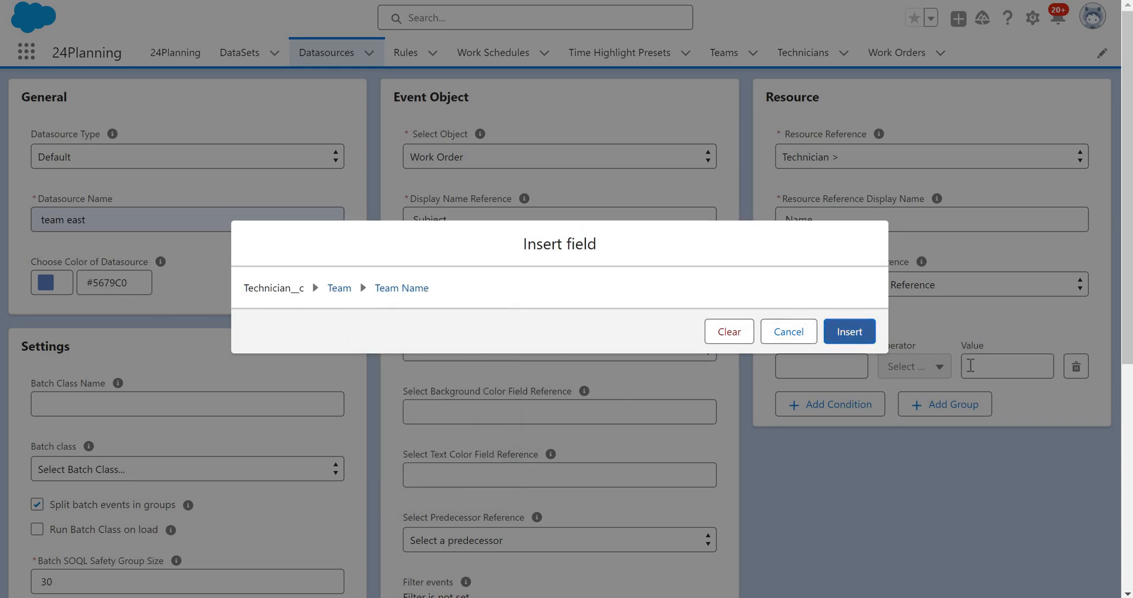
pyautogui.click(850, 335)
# Step: Set the resource filter value to "Team East" and save the datasource
pyautogui.click(980, 363)
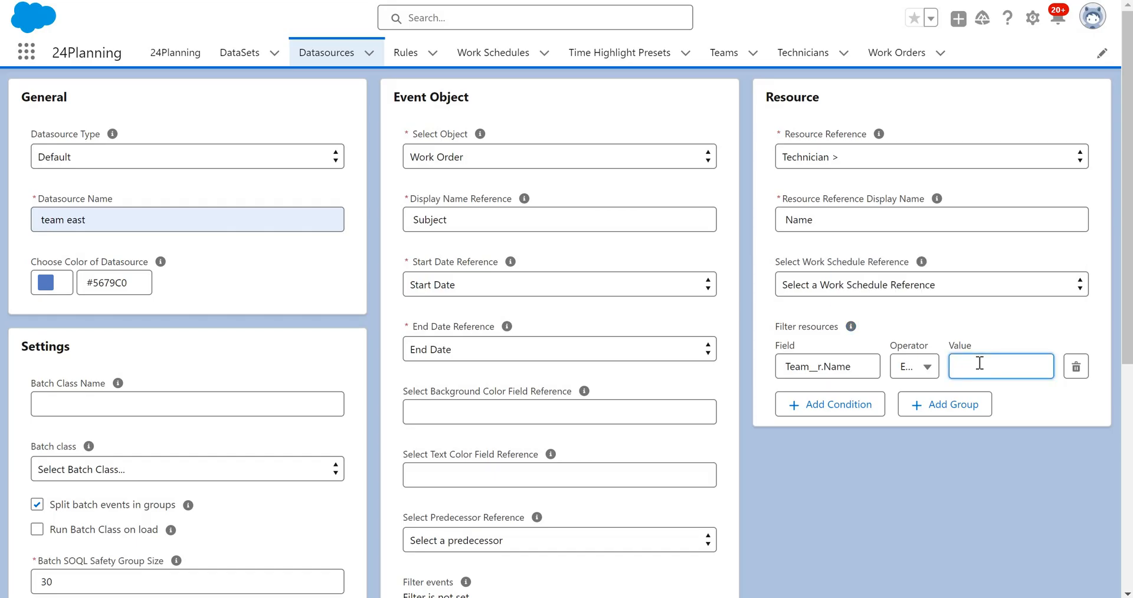
pyautogui.write('Team East')
pyautogui.moveTo(1127, 319); pyautogui.dragTo(1127, 546)
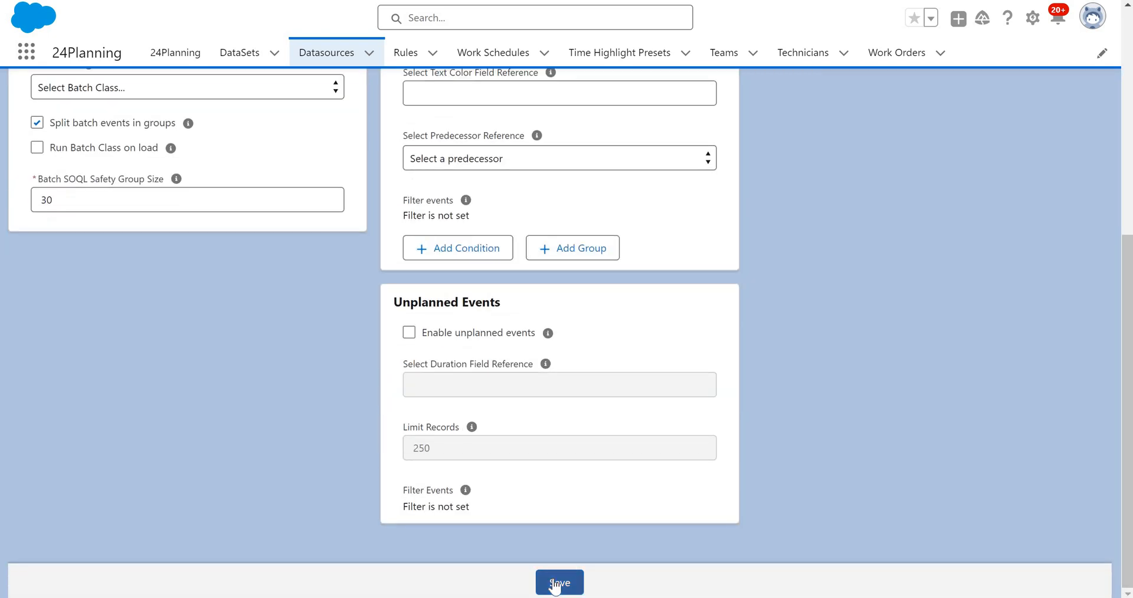
pyautogui.click(554, 584)
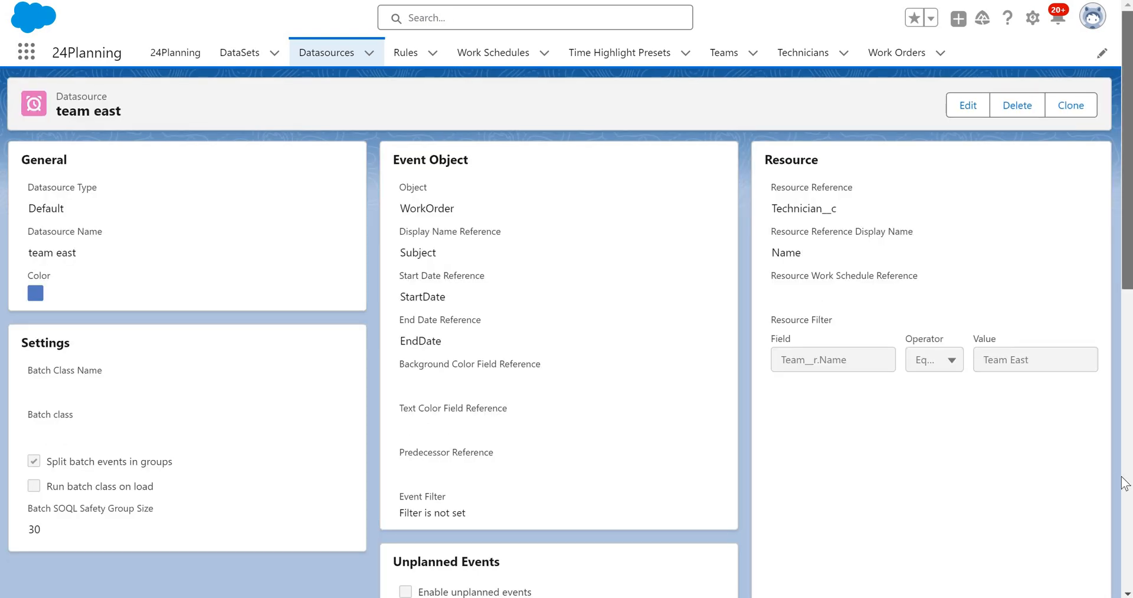
# Step: Link the team east datasource to the employee planning dataset
pyautogui.scroll(-6, 1123, 513)
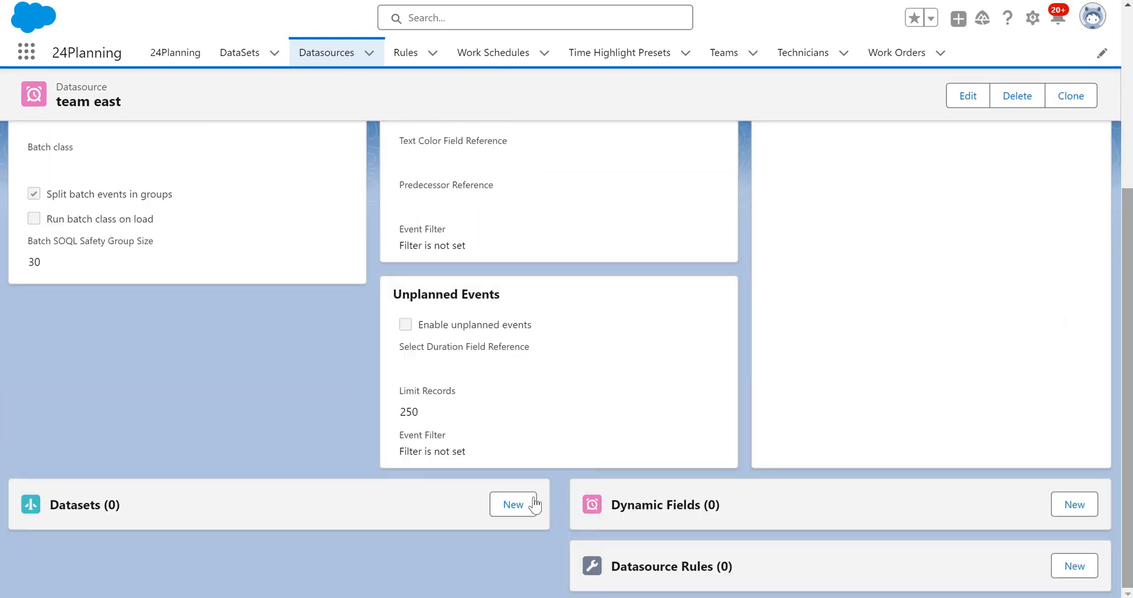
pyautogui.click(519, 504)
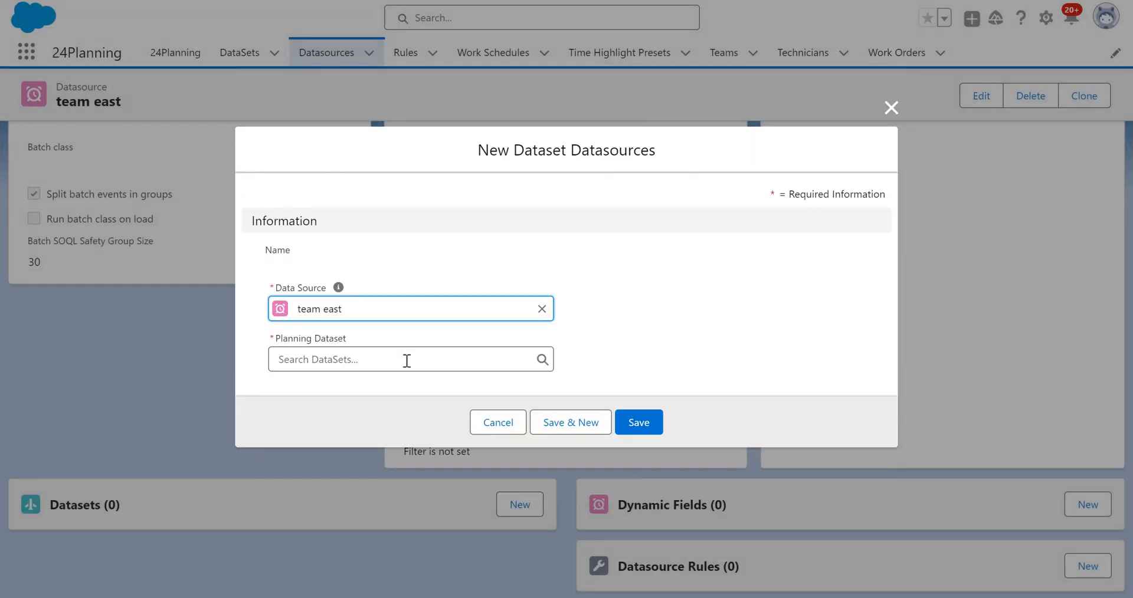
pyautogui.click(408, 364)
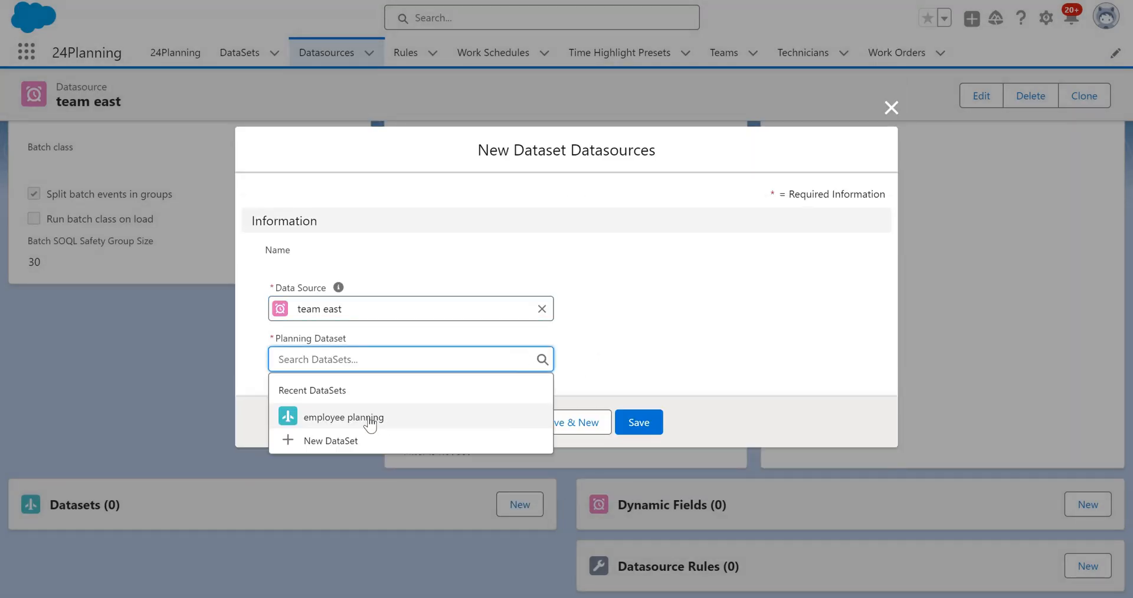
pyautogui.click(637, 422)
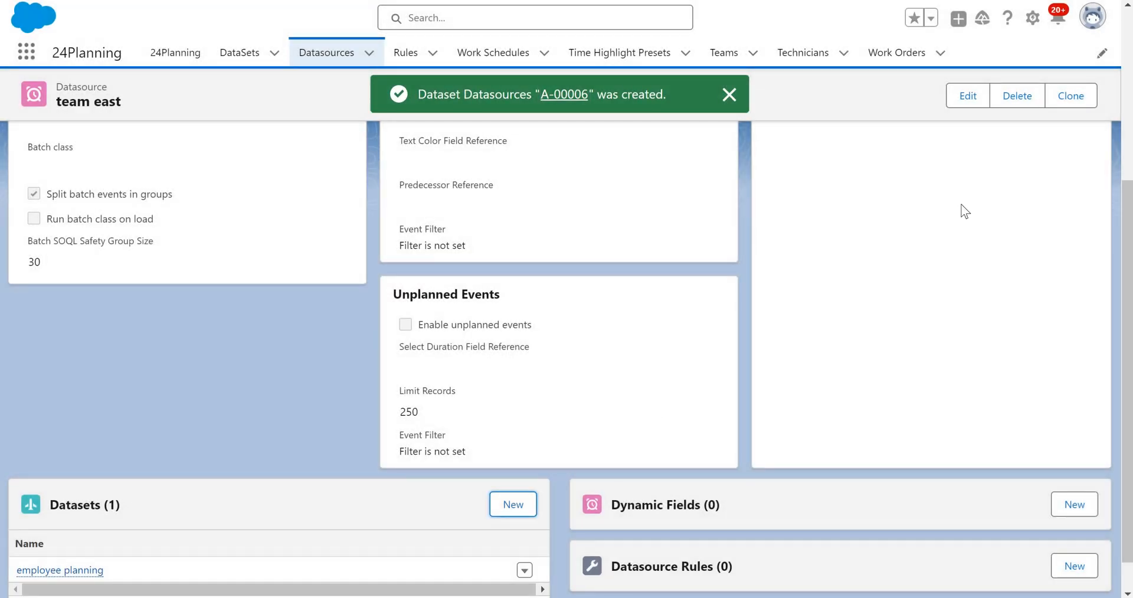
# Step: Clone the team east datasource under the name "team west"
pyautogui.click(1070, 96)
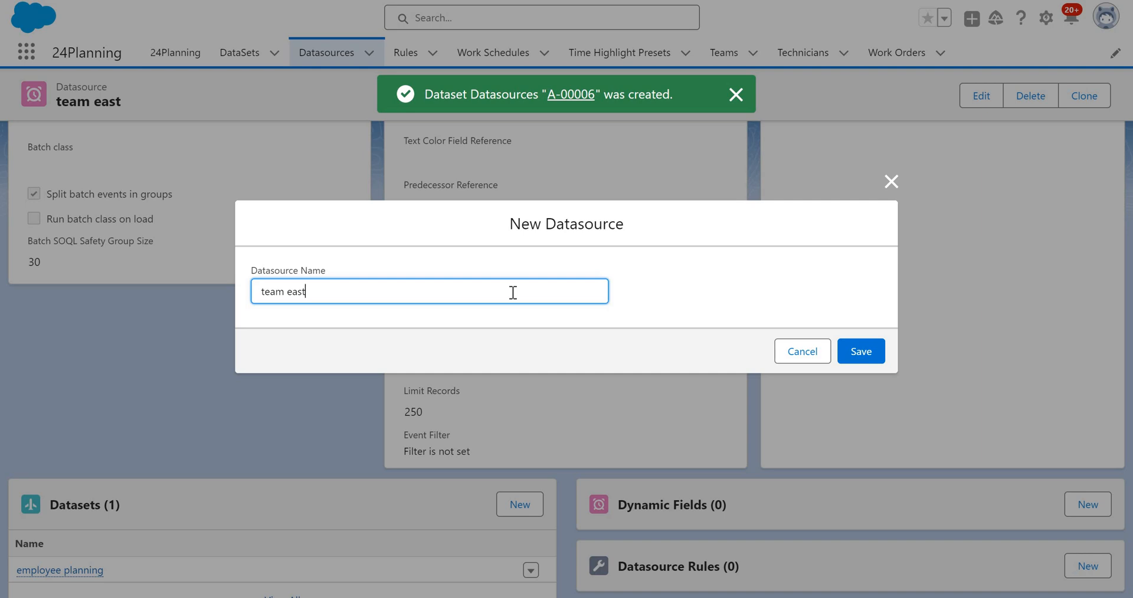
pyautogui.press('BackSpace')
pyautogui.press('BackSpace')
pyautogui.press('BackSpace')
pyautogui.press('BackSpace')
pyautogui.write('we')
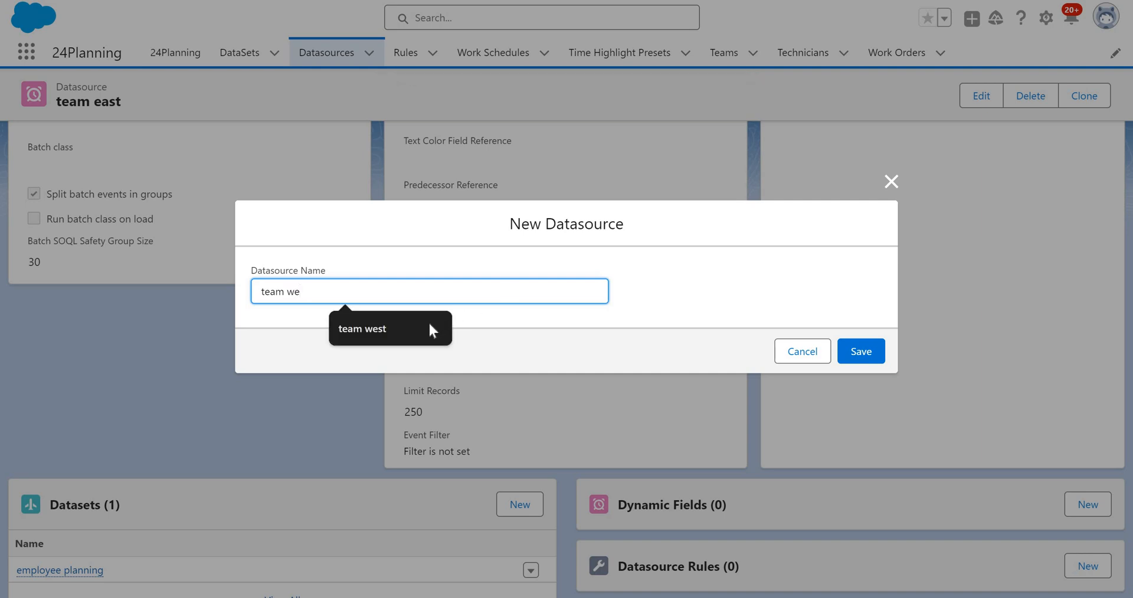
pyautogui.write('st')
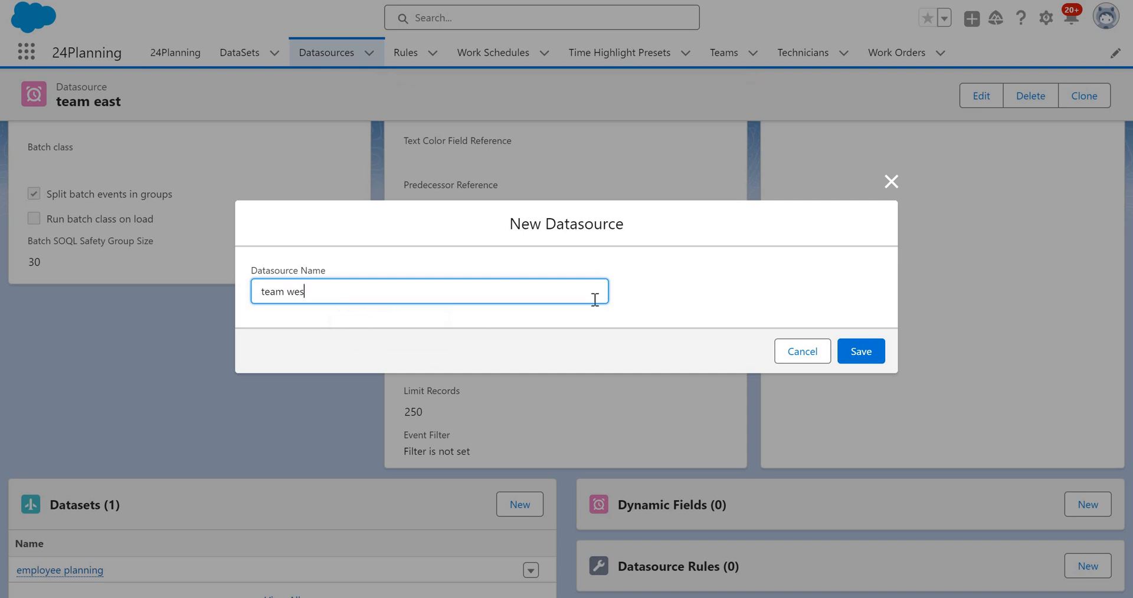
pyautogui.click(859, 353)
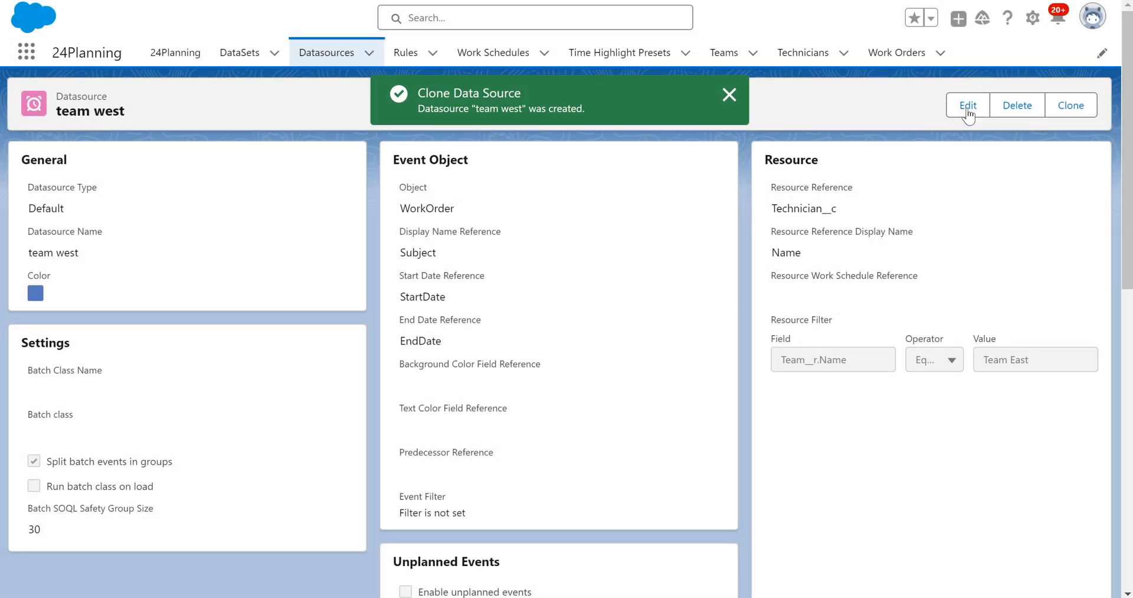
# Step: Edit the team west datasource and change its color to teal #44d8be
pyautogui.click(968, 108)
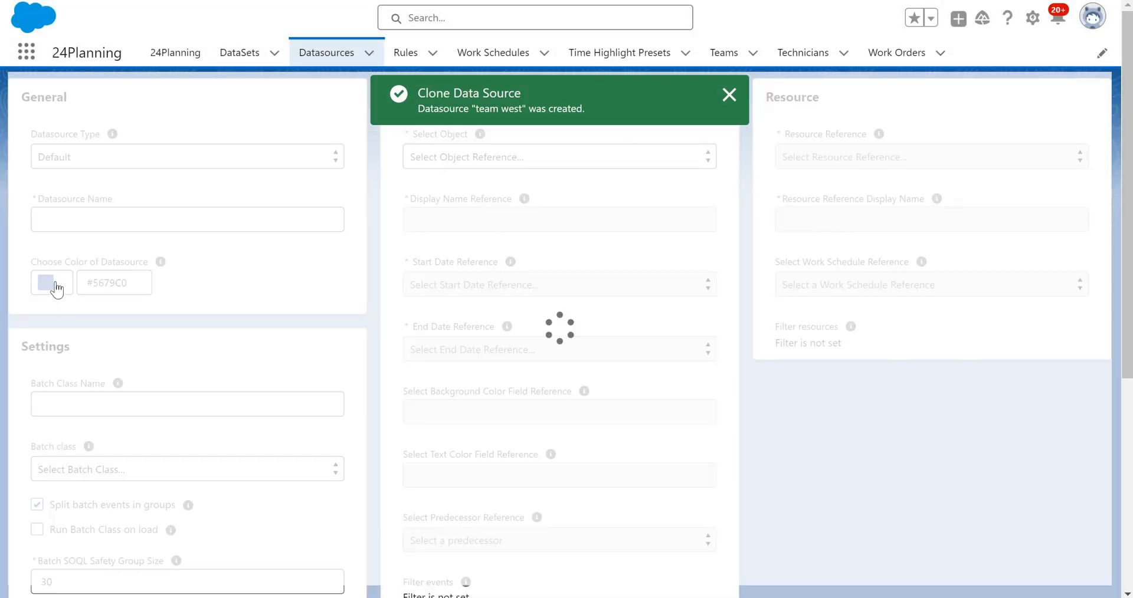
pyautogui.click(54, 286)
pyautogui.click(121, 345)
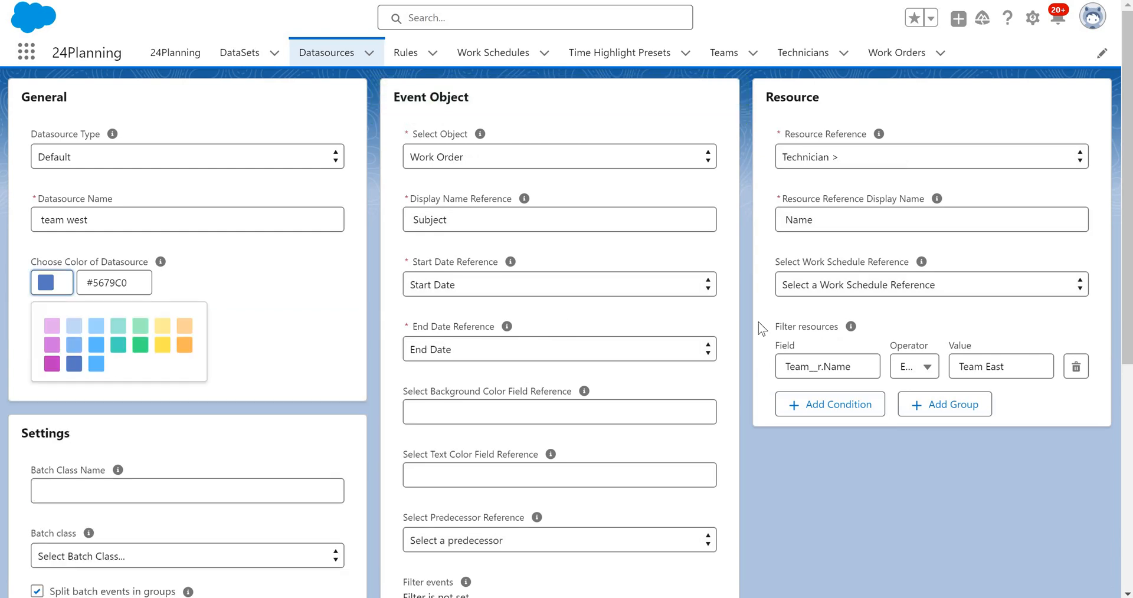
# Step: Change the resource filter value to "Team West" and update the datasource
pyautogui.click(1014, 366)
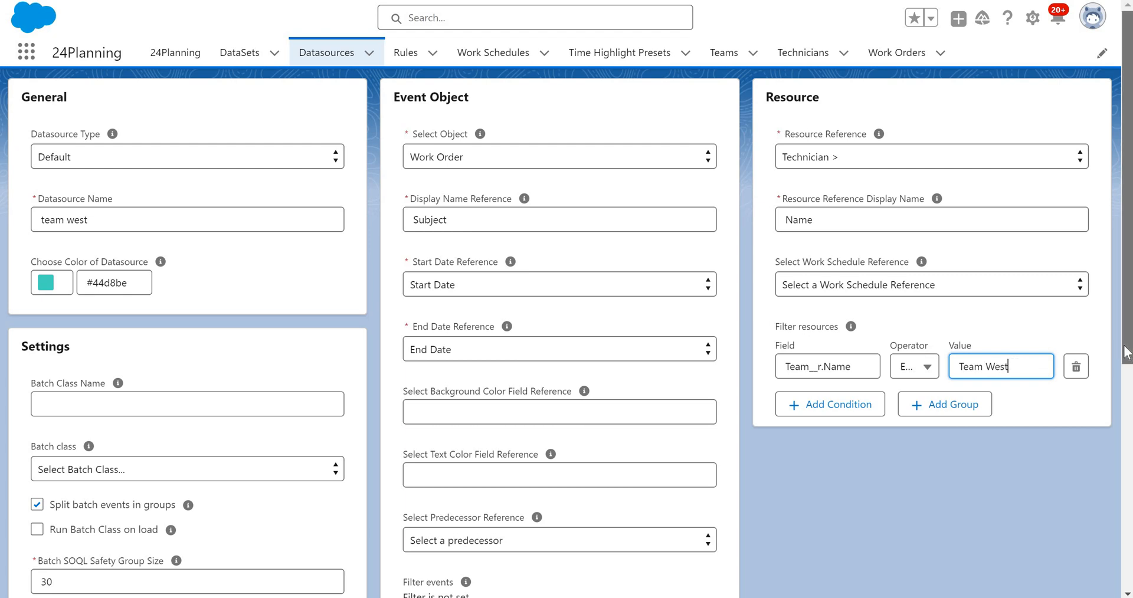
pyautogui.scroll(-6, 1089, 587)
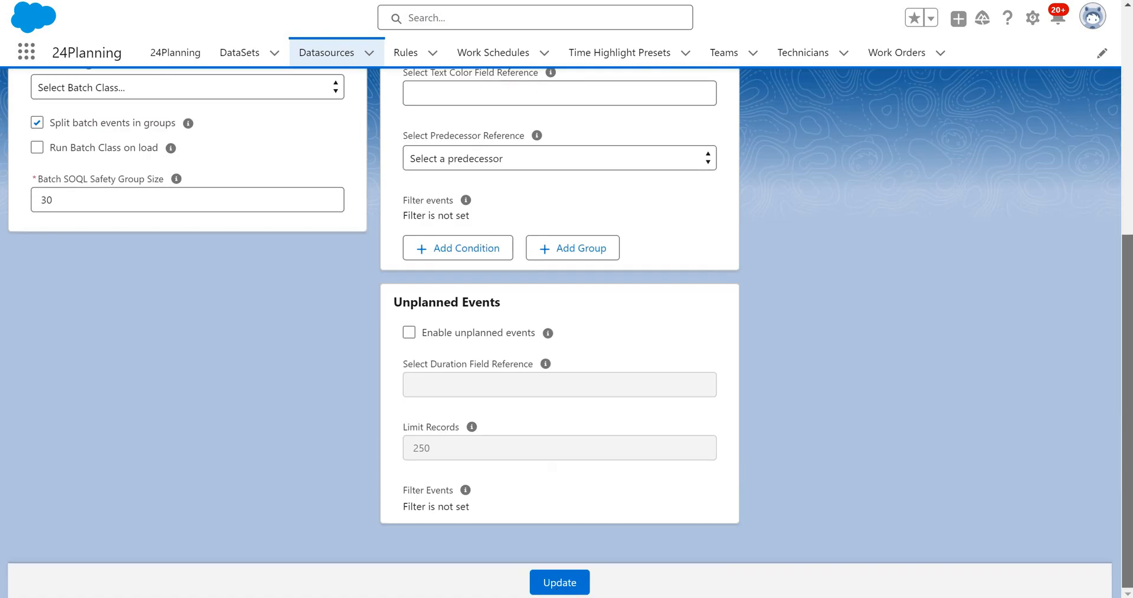
pyautogui.click(571, 583)
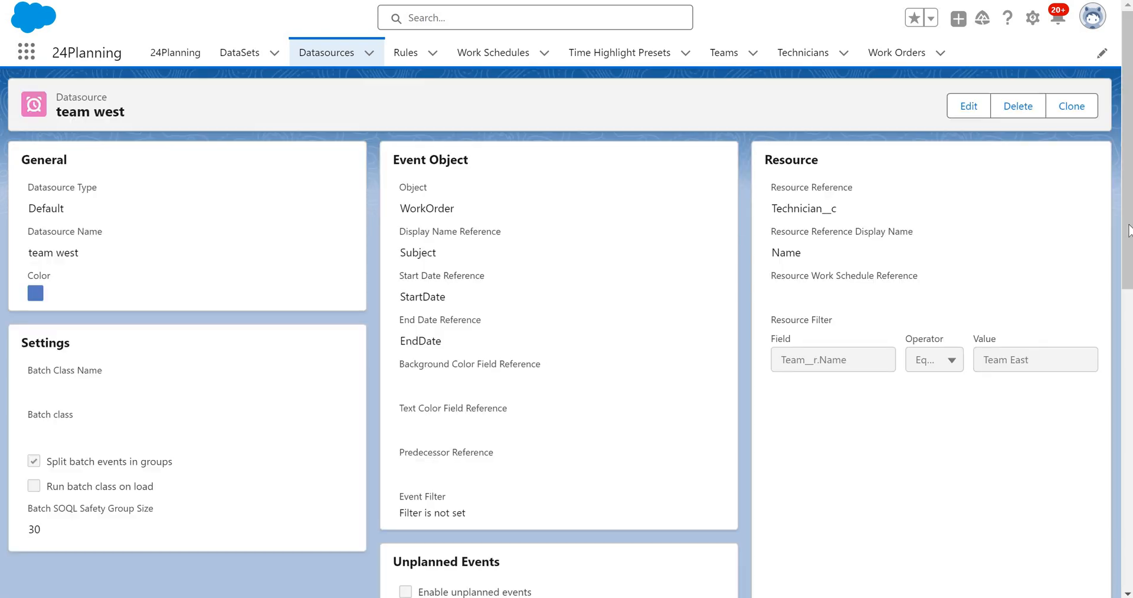
# Step: Link the team west datasource to the employee planning dataset
pyautogui.scroll(-5, 723, 458)
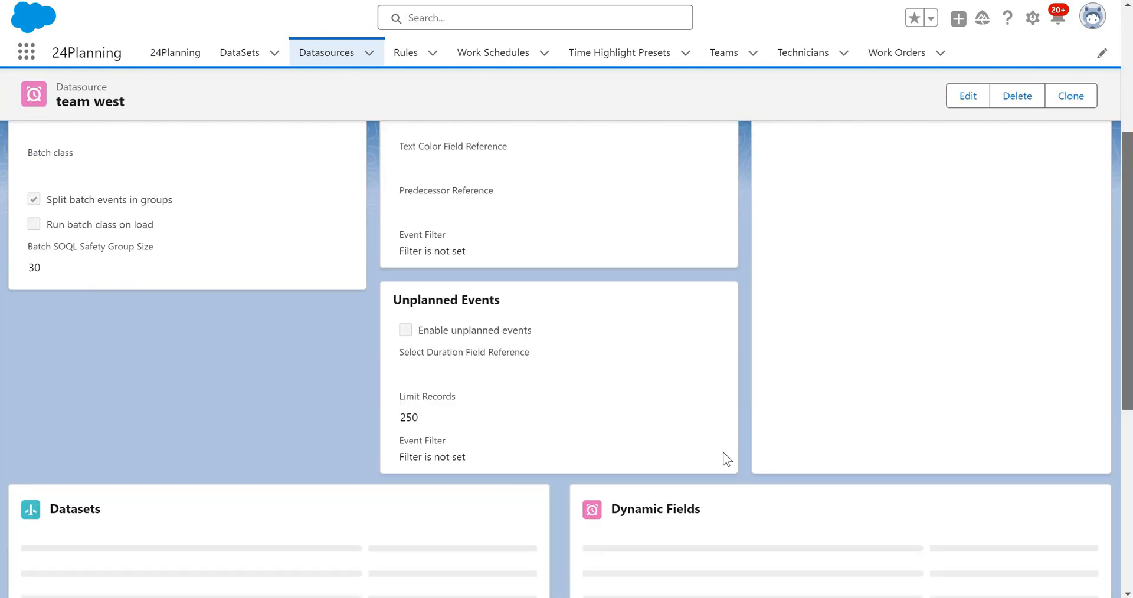
pyautogui.click(513, 508)
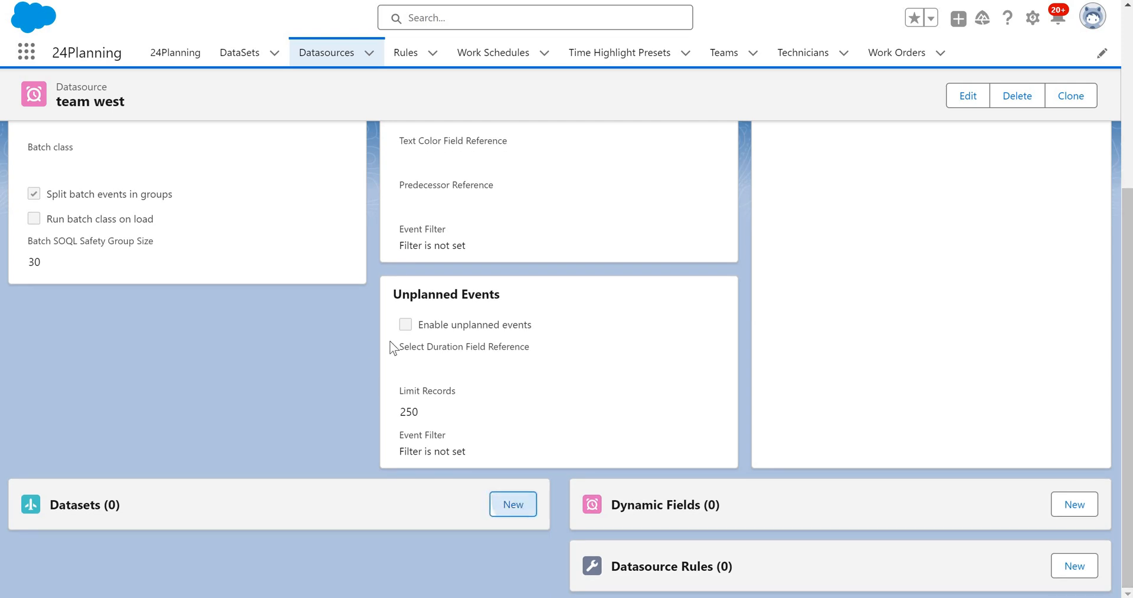
pyautogui.click(391, 362)
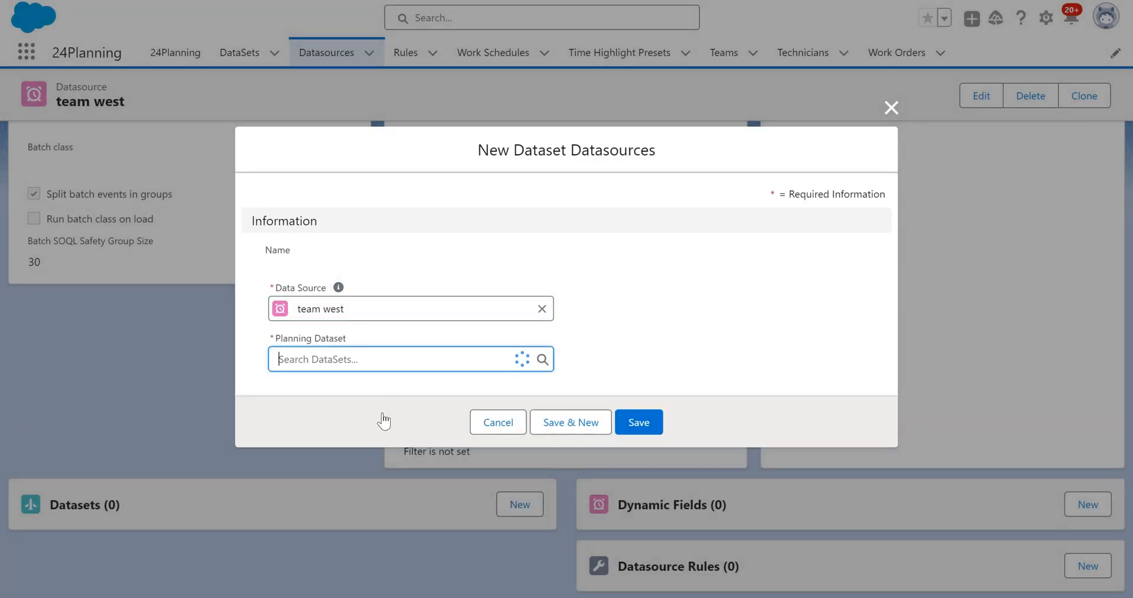
pyautogui.click(382, 413)
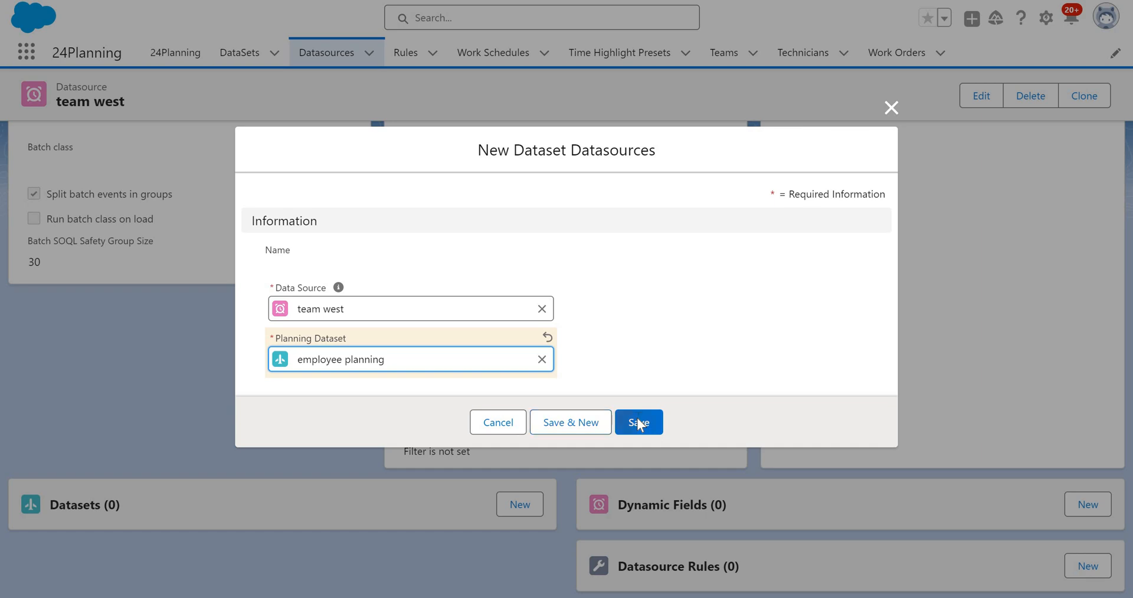
pyautogui.click(636, 420)
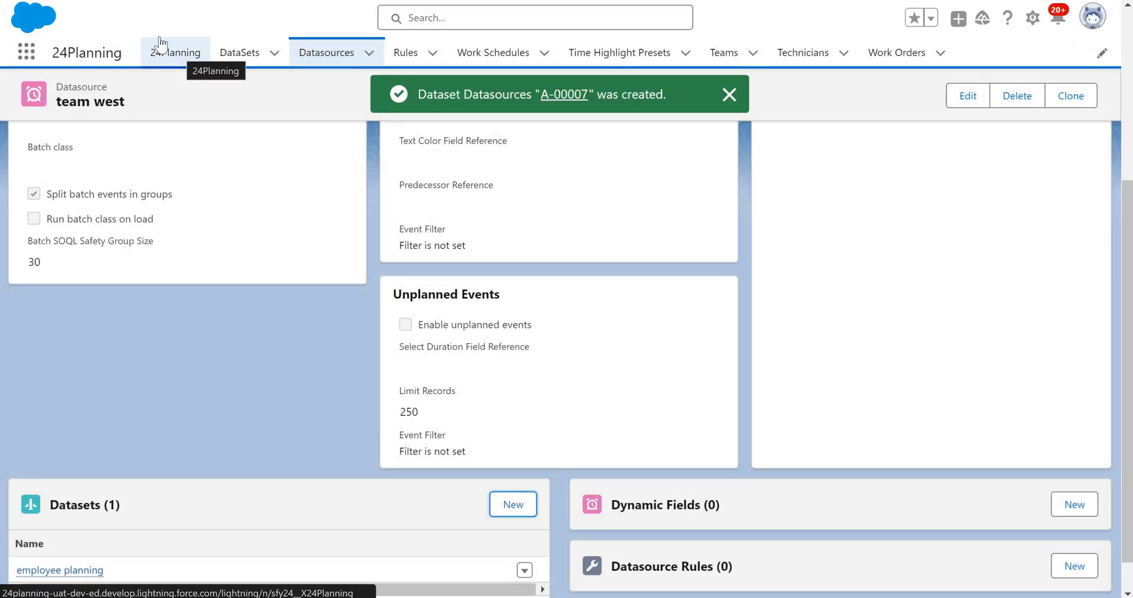
# Step: Open the 24Planning planner with the employee planning dataset
pyautogui.click(160, 44)
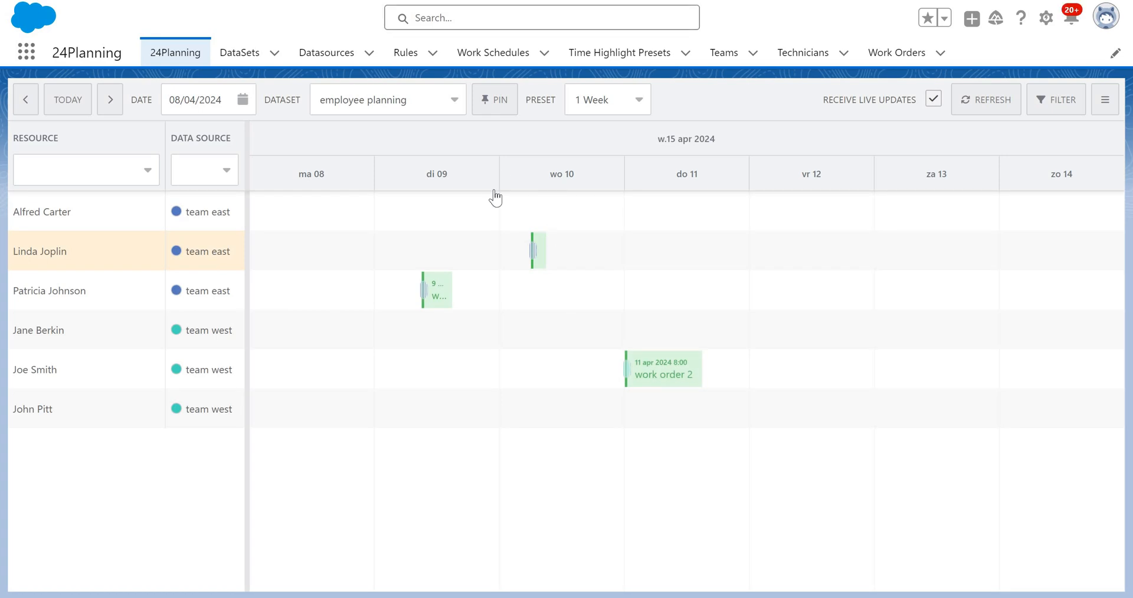
pyautogui.click(490, 218)
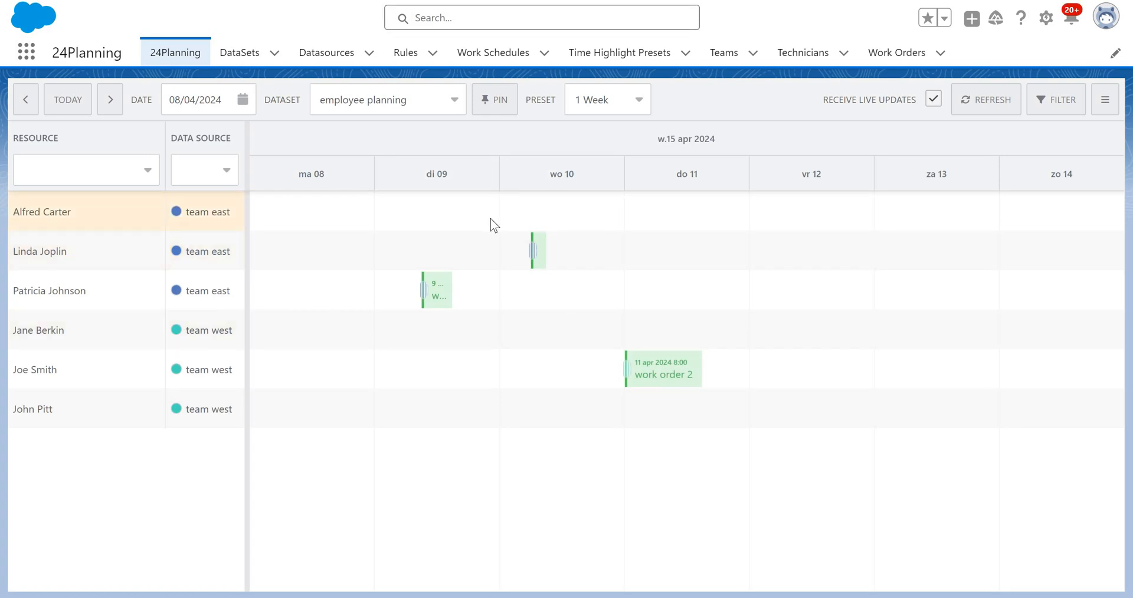
pyautogui.click(440, 106)
# Step: Switch the planner to the 1 Day preset and go to 10/04/2024 to view work order 3
pyautogui.click(602, 110)
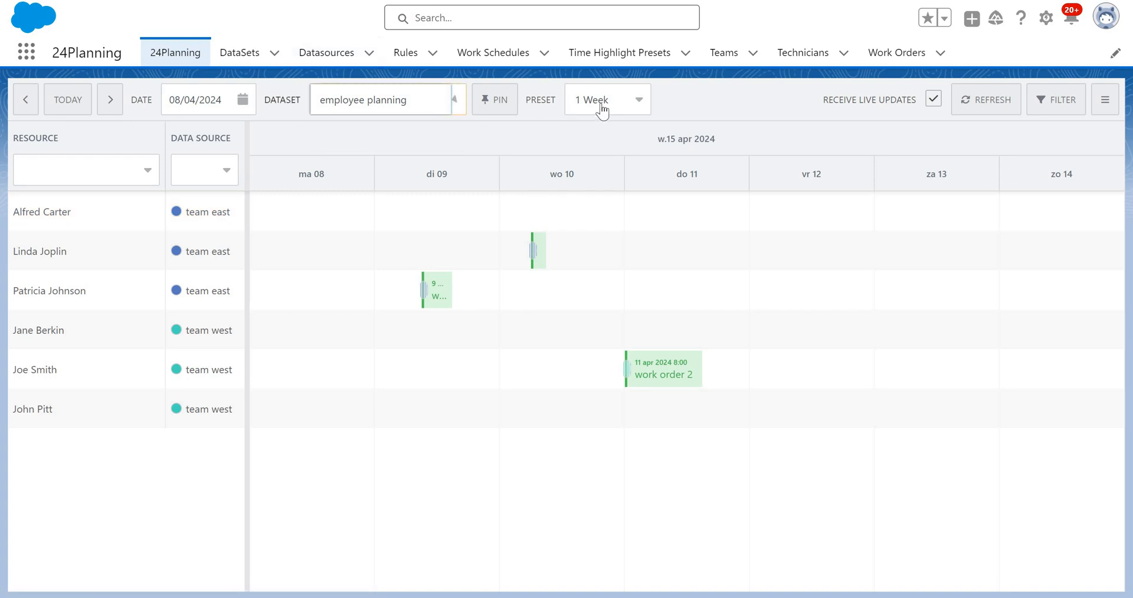
pyautogui.click(637, 109)
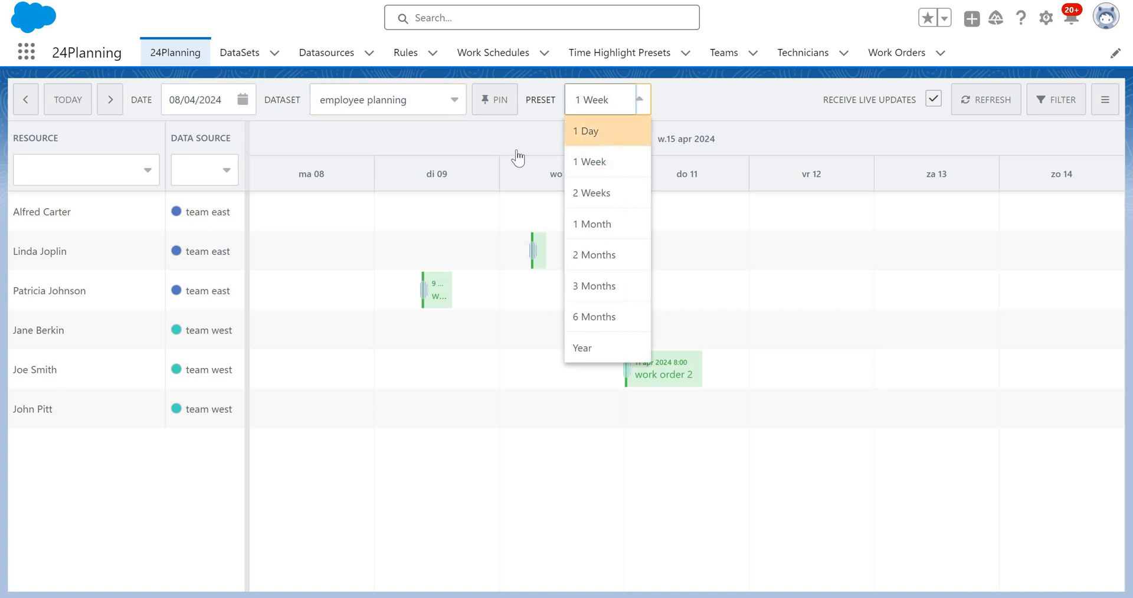
pyautogui.click(112, 106)
pyautogui.click(56, 106)
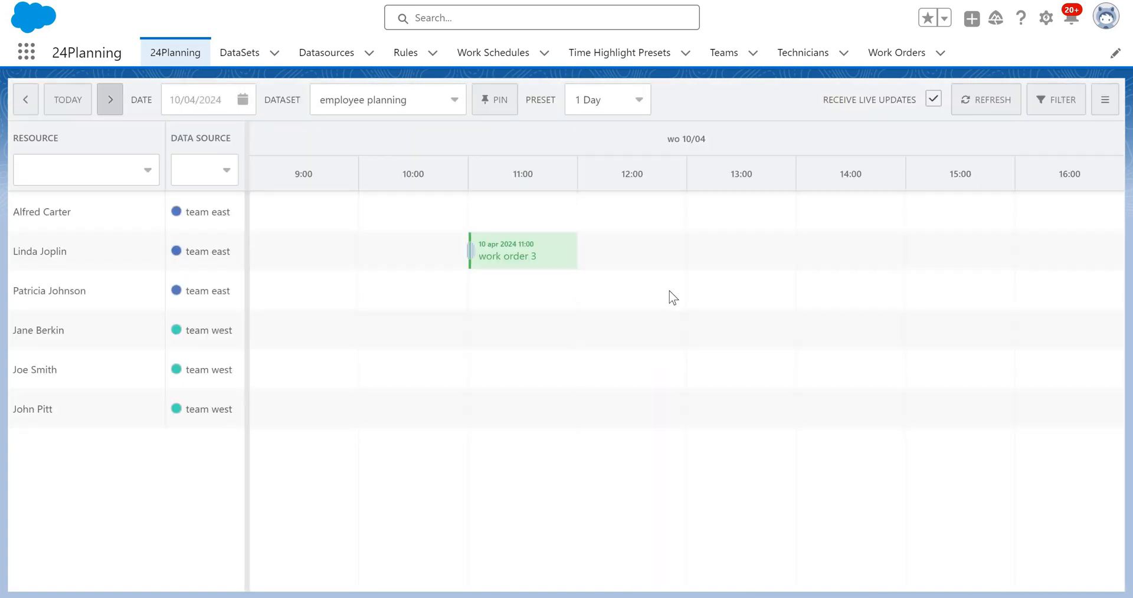
pyautogui.click(555, 248)
# Step: Return the planner to the 1 Week preset and reschedule work order 2 to 12 April 2024 at 10:00 for the same technician
pyautogui.click(639, 103)
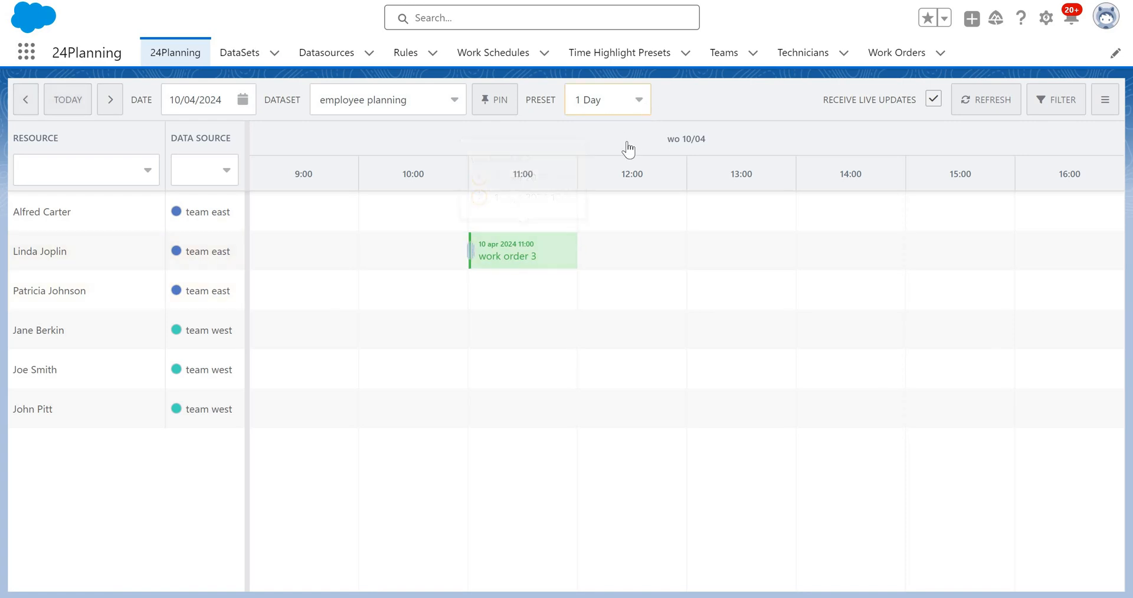
pyautogui.click(624, 168)
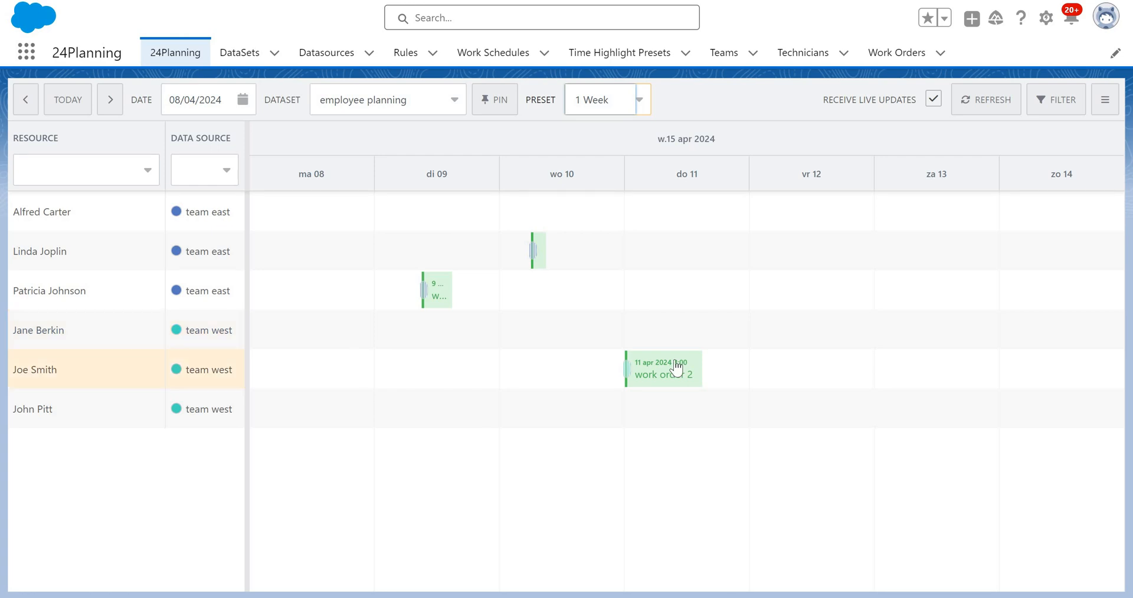
pyautogui.moveTo(675, 367)
pyautogui.moveTo(676, 367); pyautogui.dragTo(814, 367)
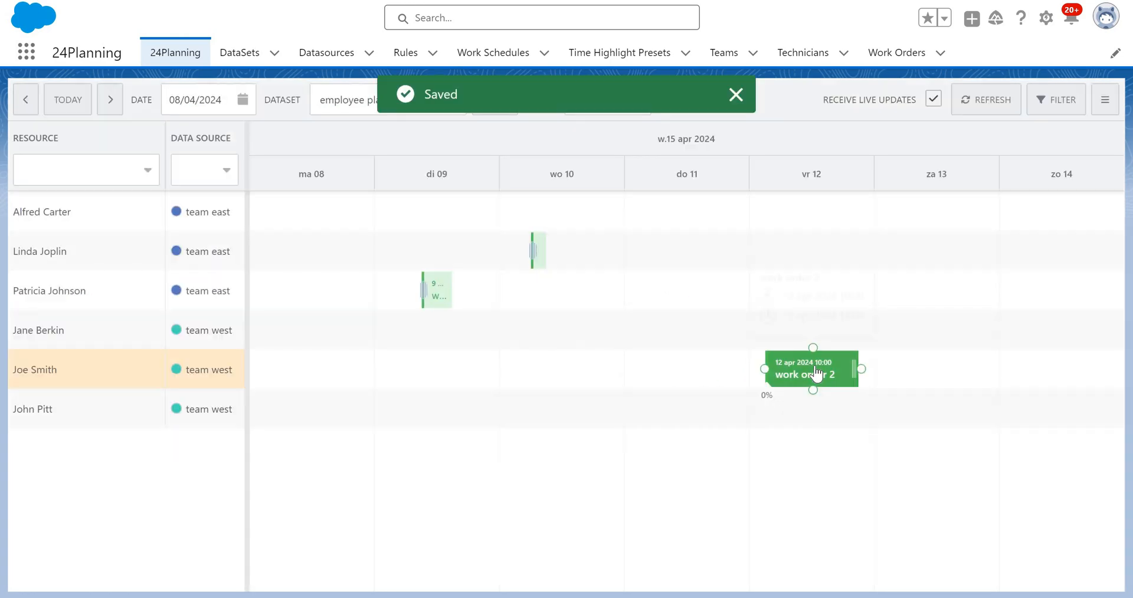